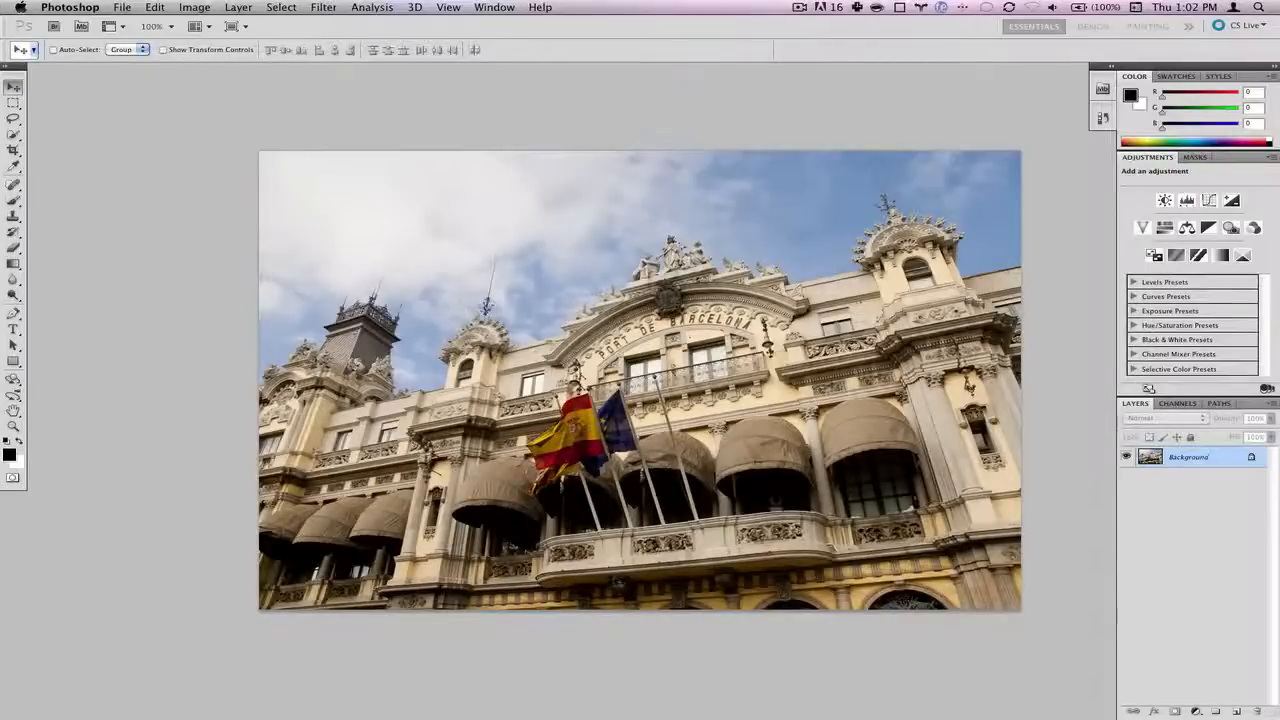
- Export the unadjusted photo with Save for Web as a quality-60 JPEG named 0.jpg in Barcelona
left_click(123, 8)
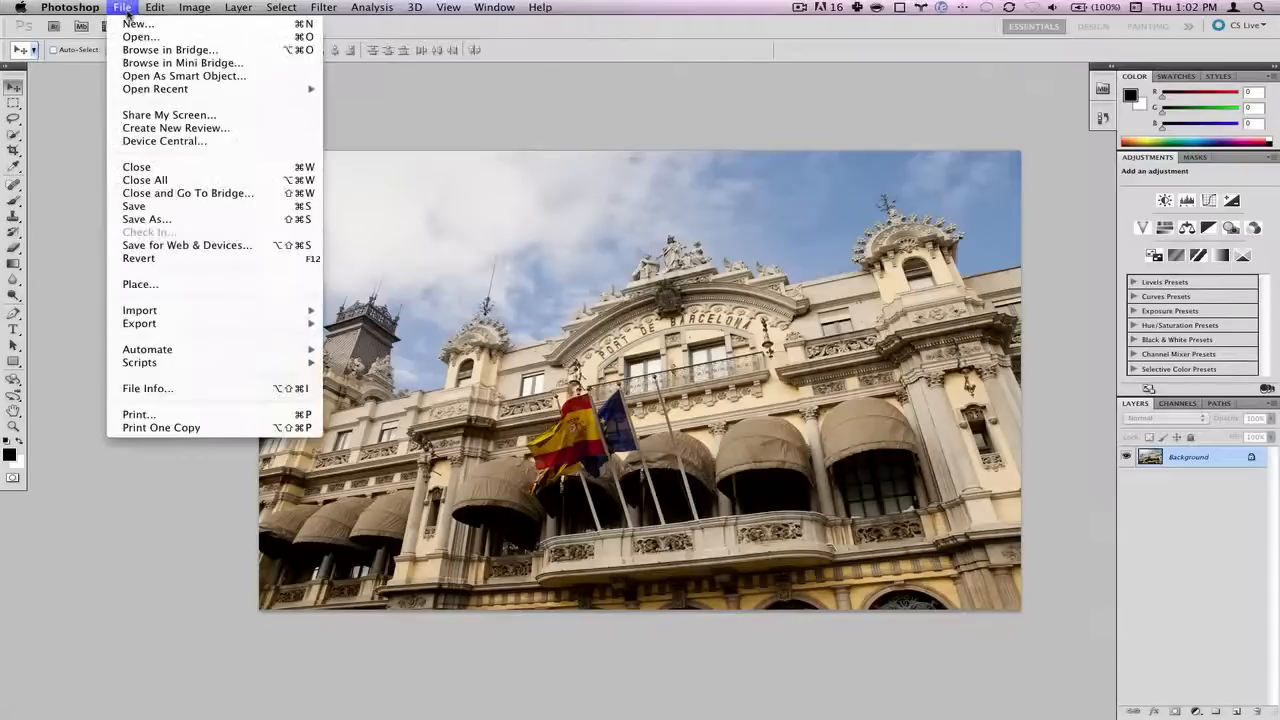
left_click(187, 245)
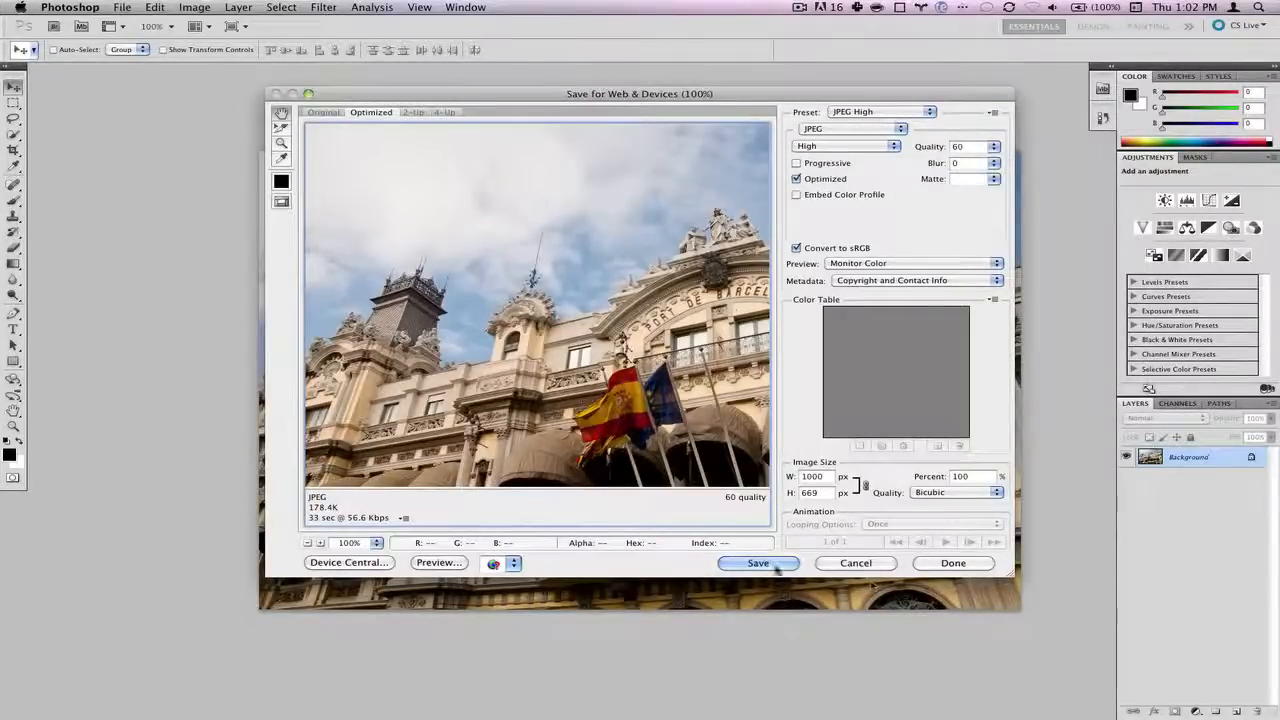
left_click(774, 565)
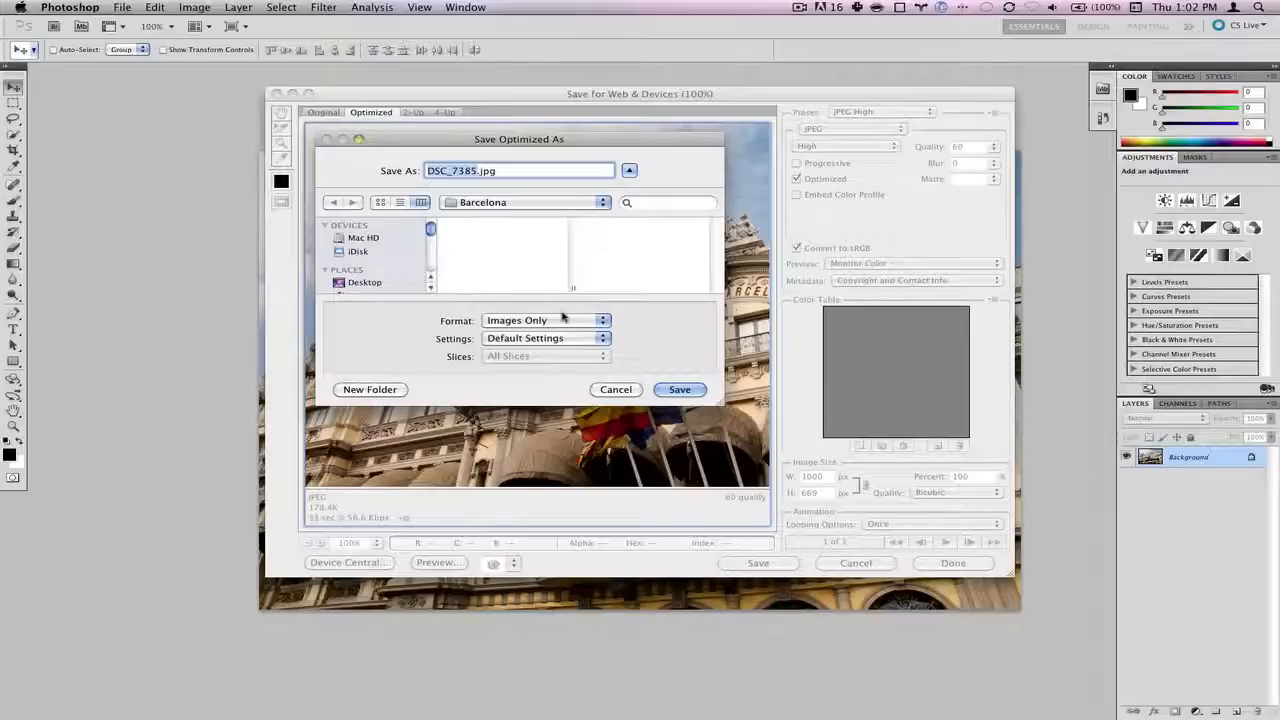
type("D")
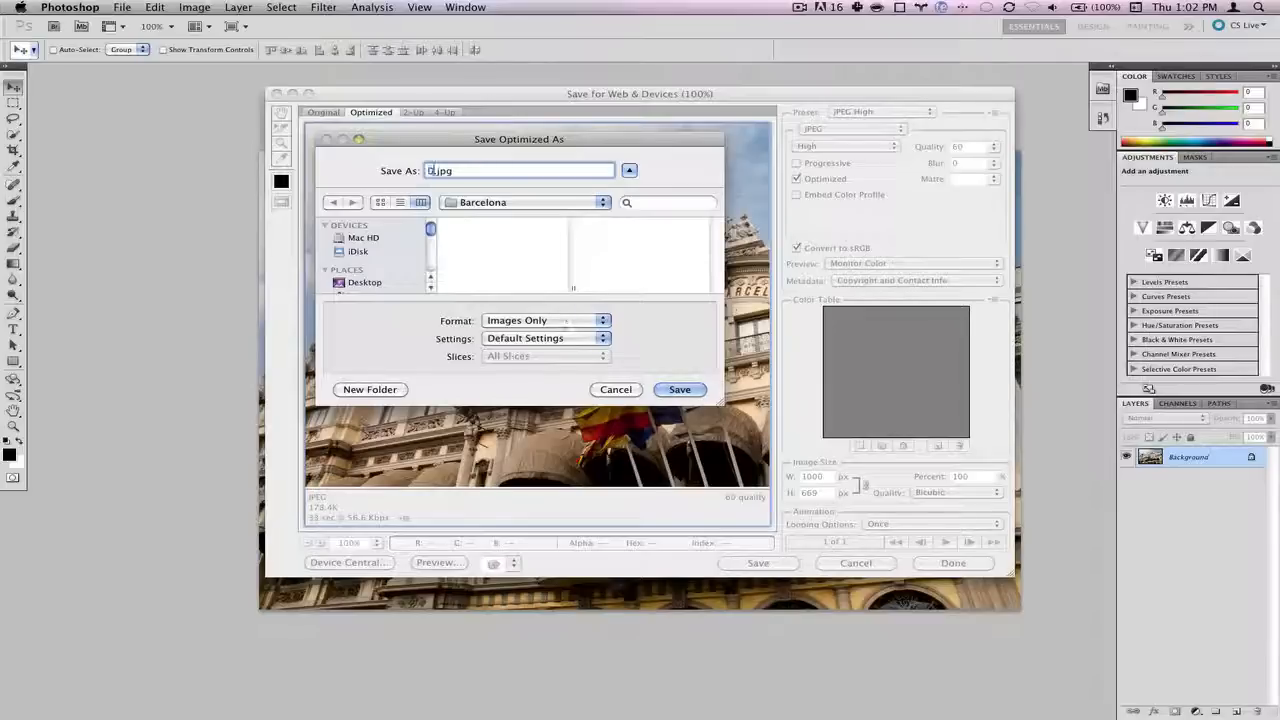
key("Return")
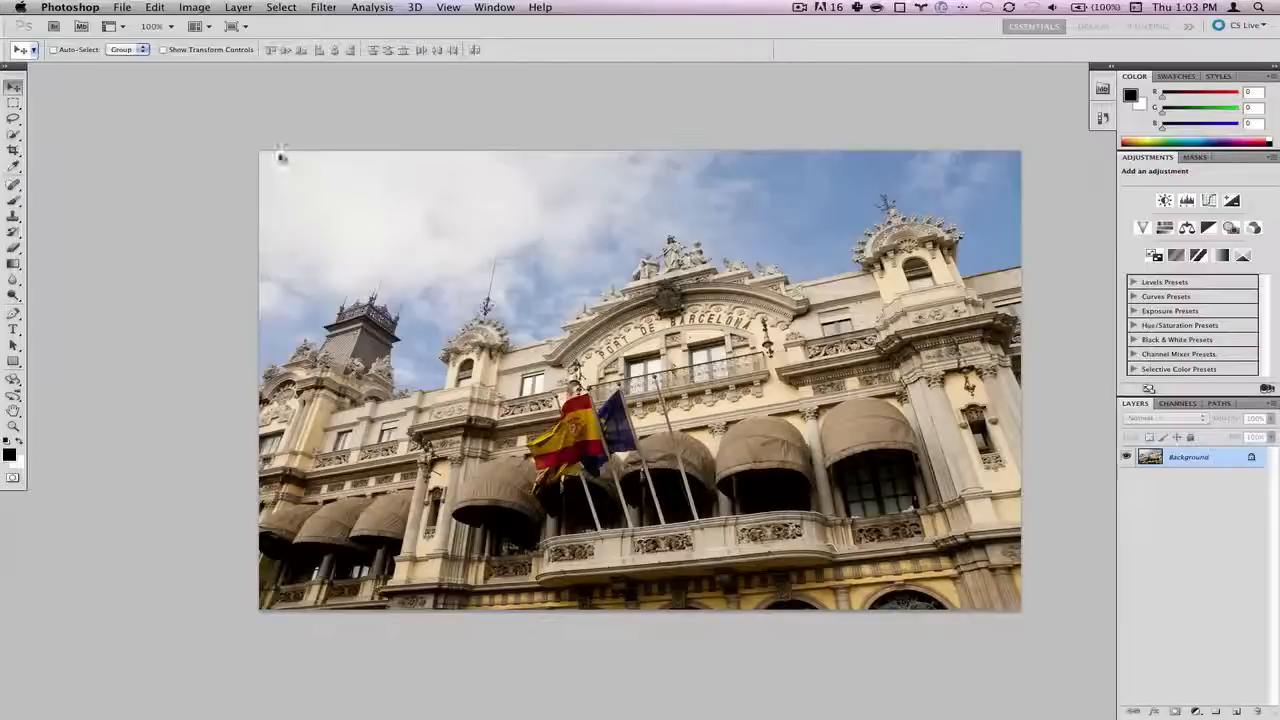
left_click(185, 8)
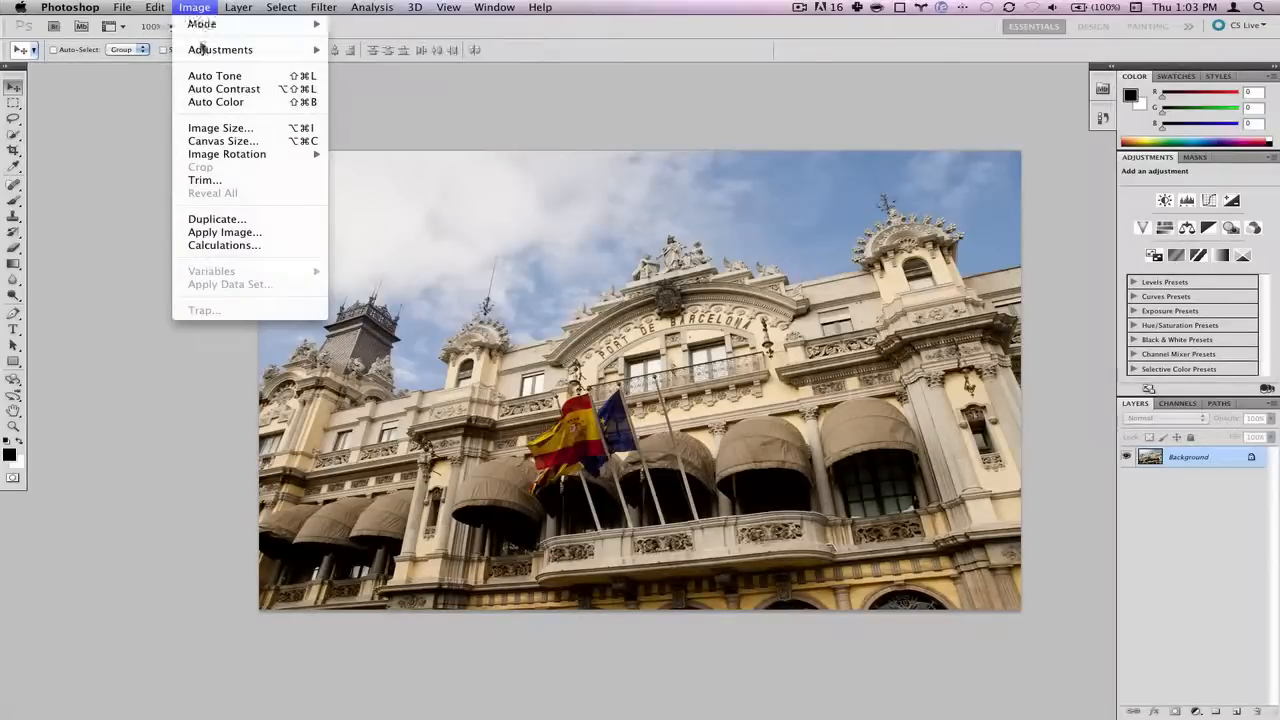
- Brighten the photo with an Exposure adjustment of +1
mouse_move(204, 50)
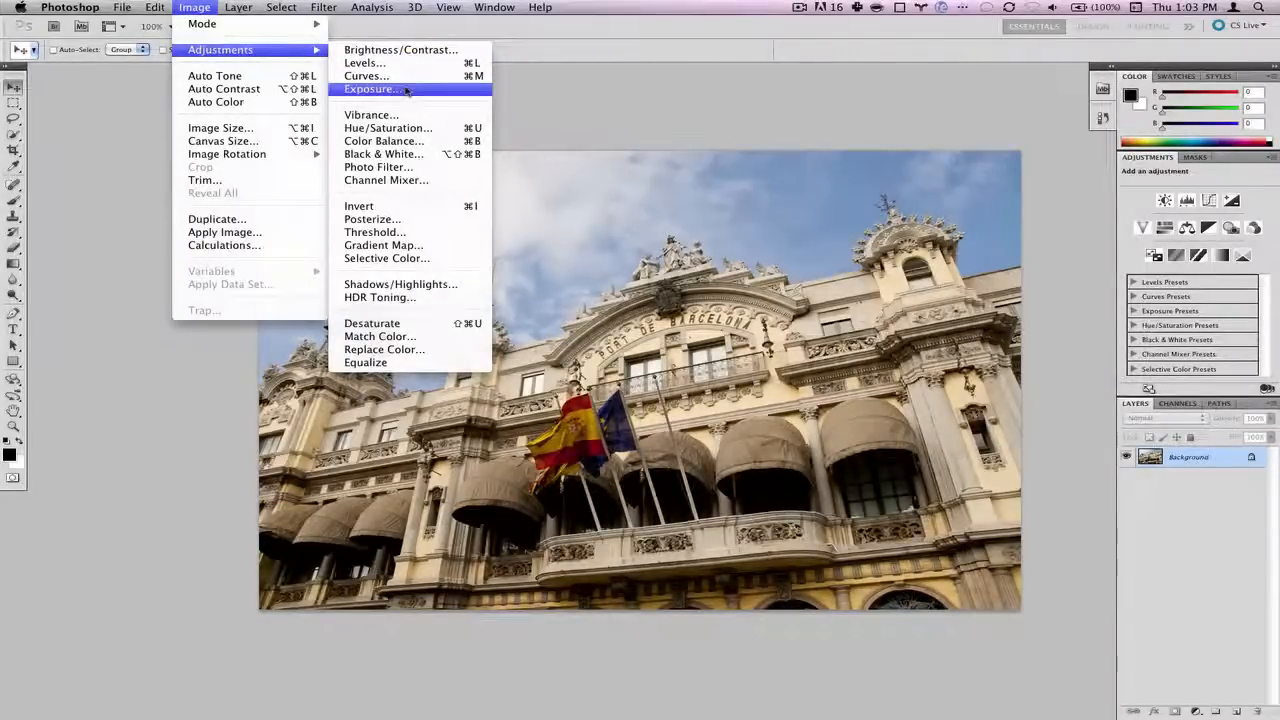
left_click(406, 90)
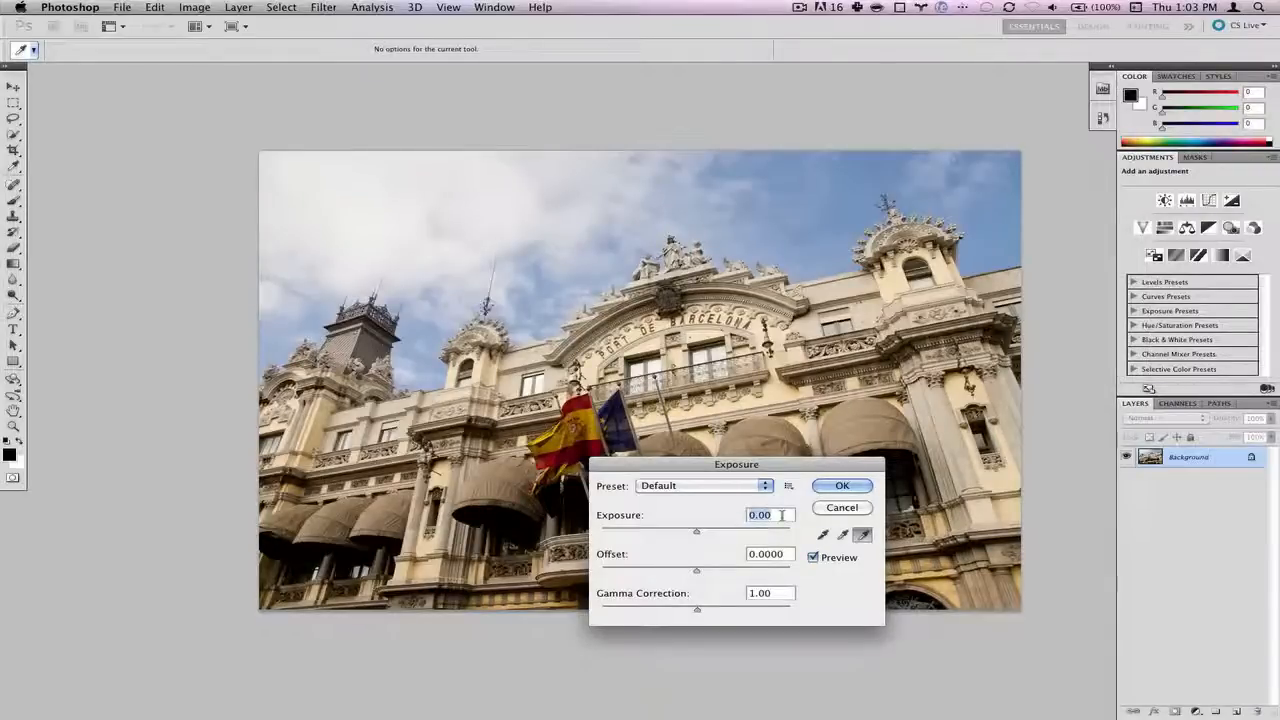
type("1")
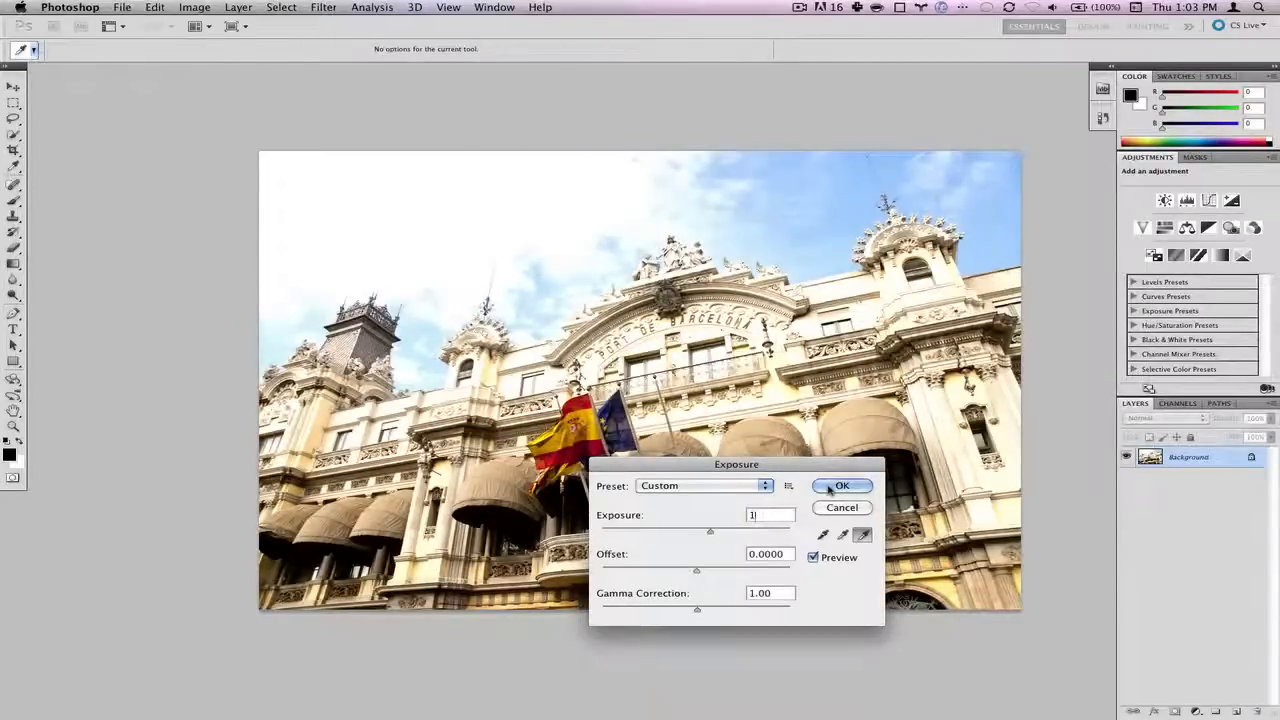
left_click(829, 489)
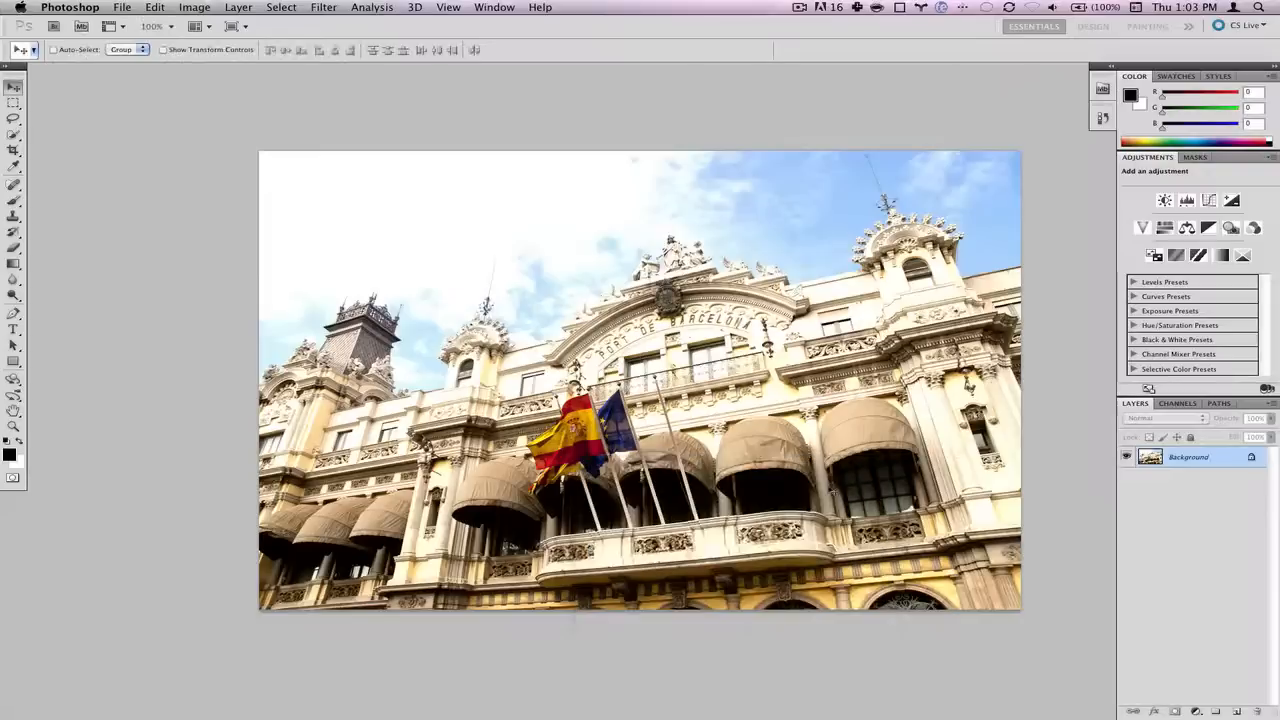
- Export the brightened photo with Save for Web as 1.jpg in the Barcelona folder
left_click(123, 8)
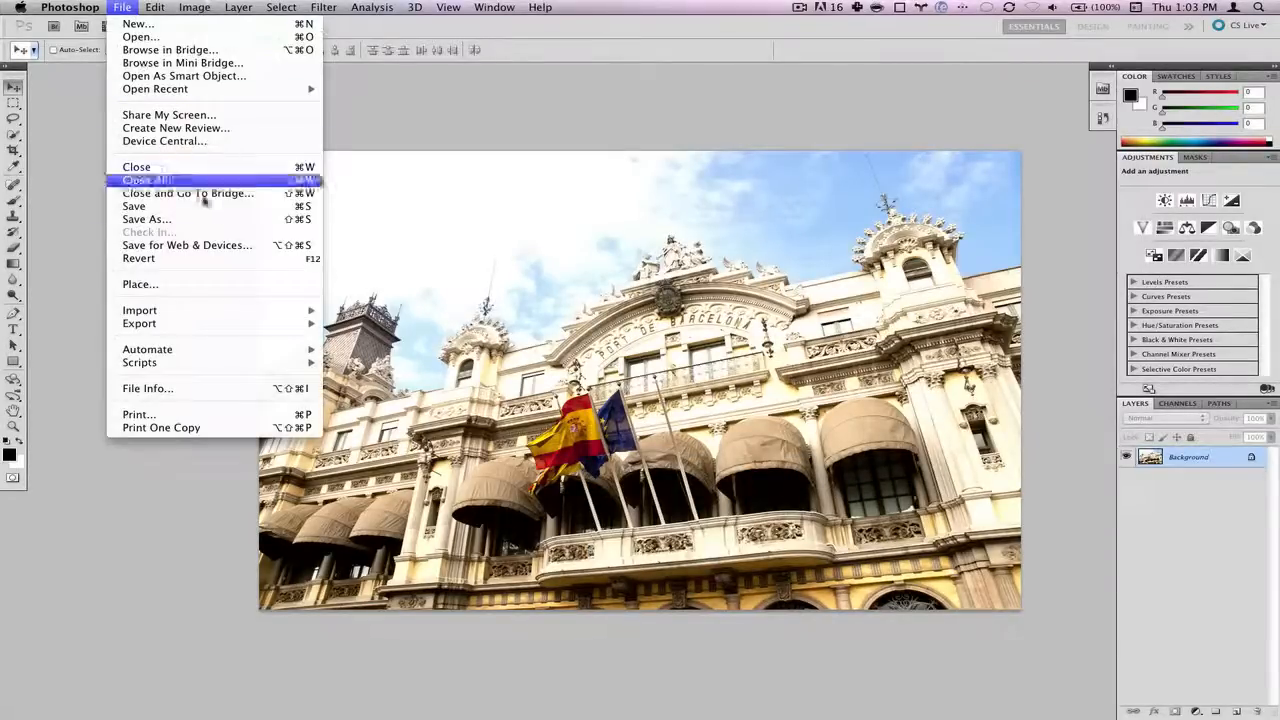
left_click(232, 246)
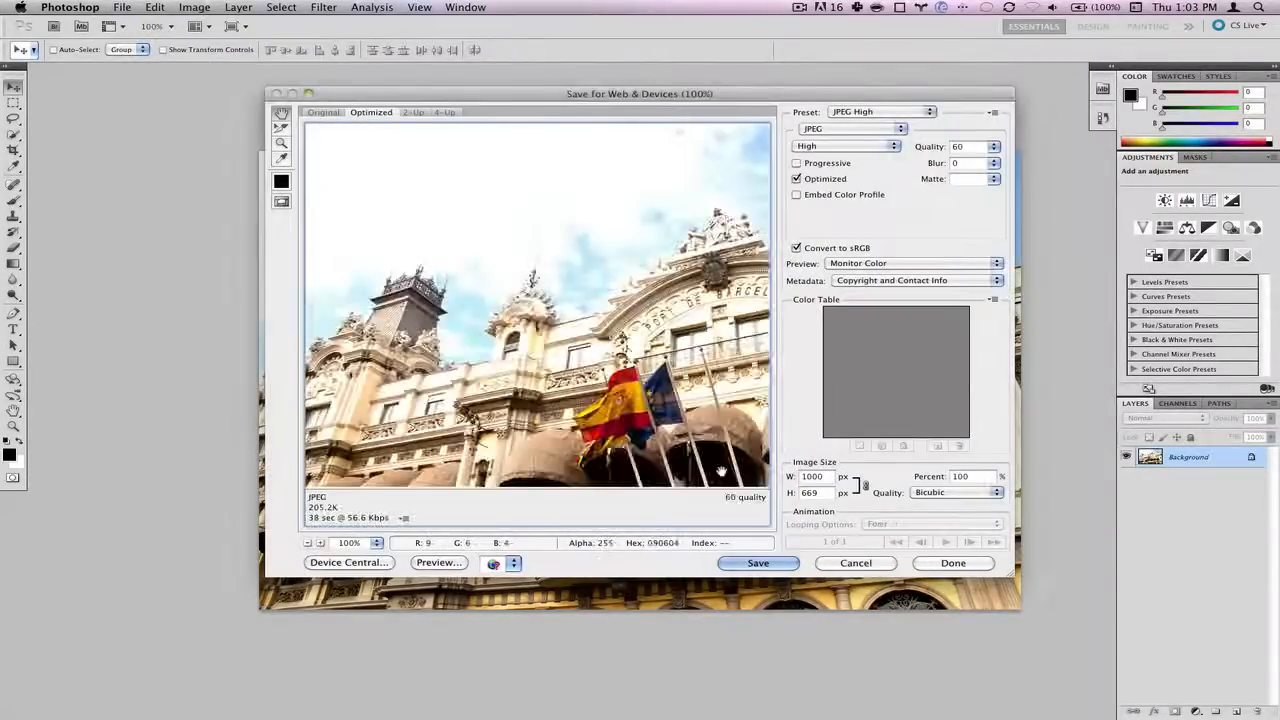
left_click(758, 564)
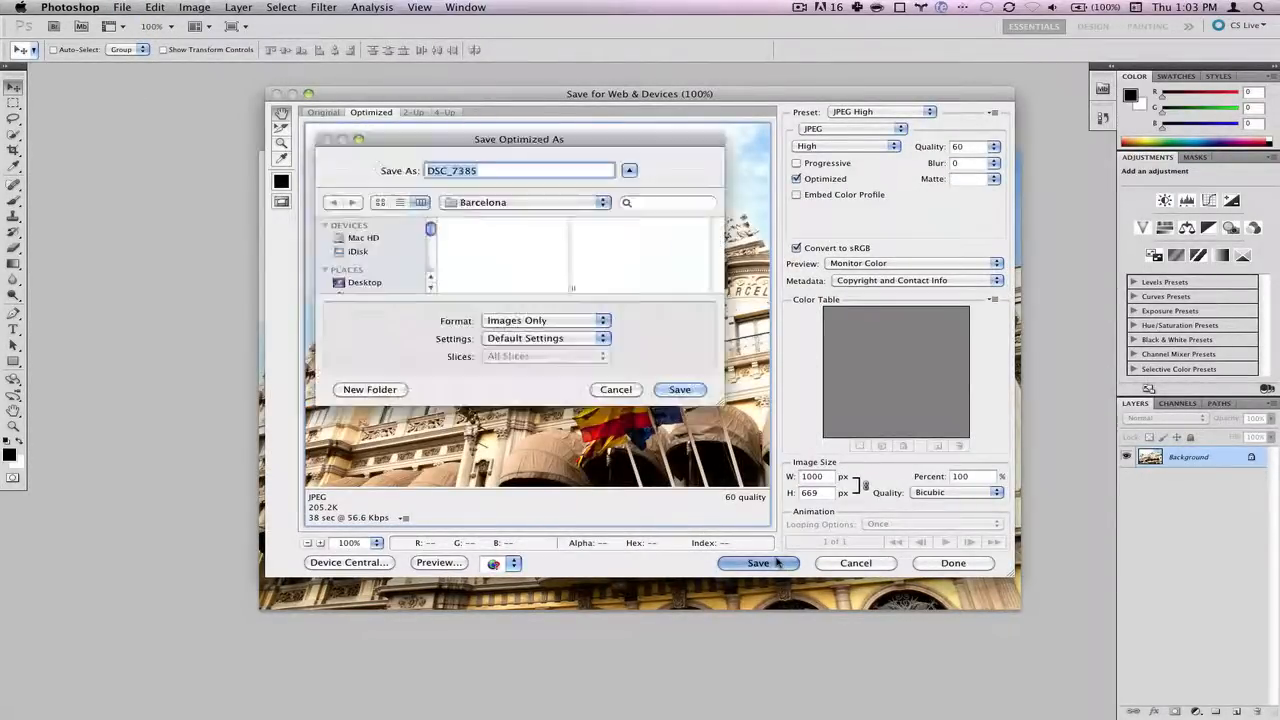
type("1.jpg")
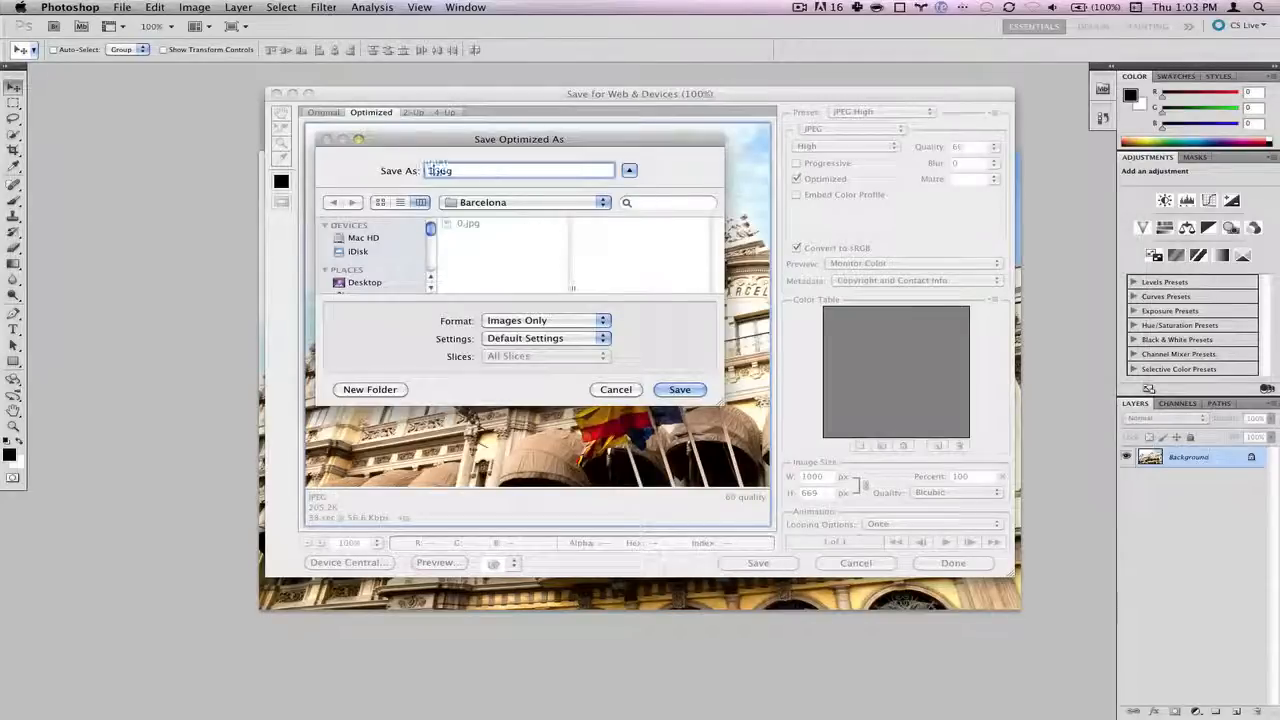
left_click(682, 390)
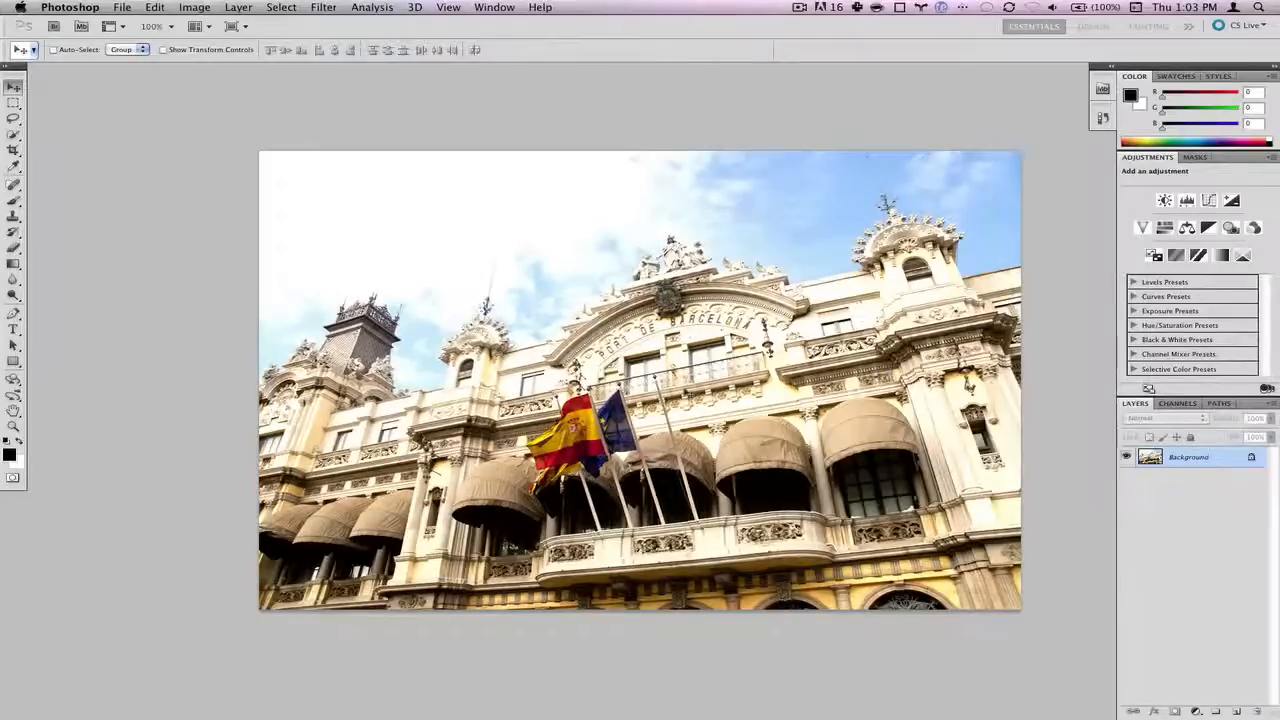
left_click(153, 8)
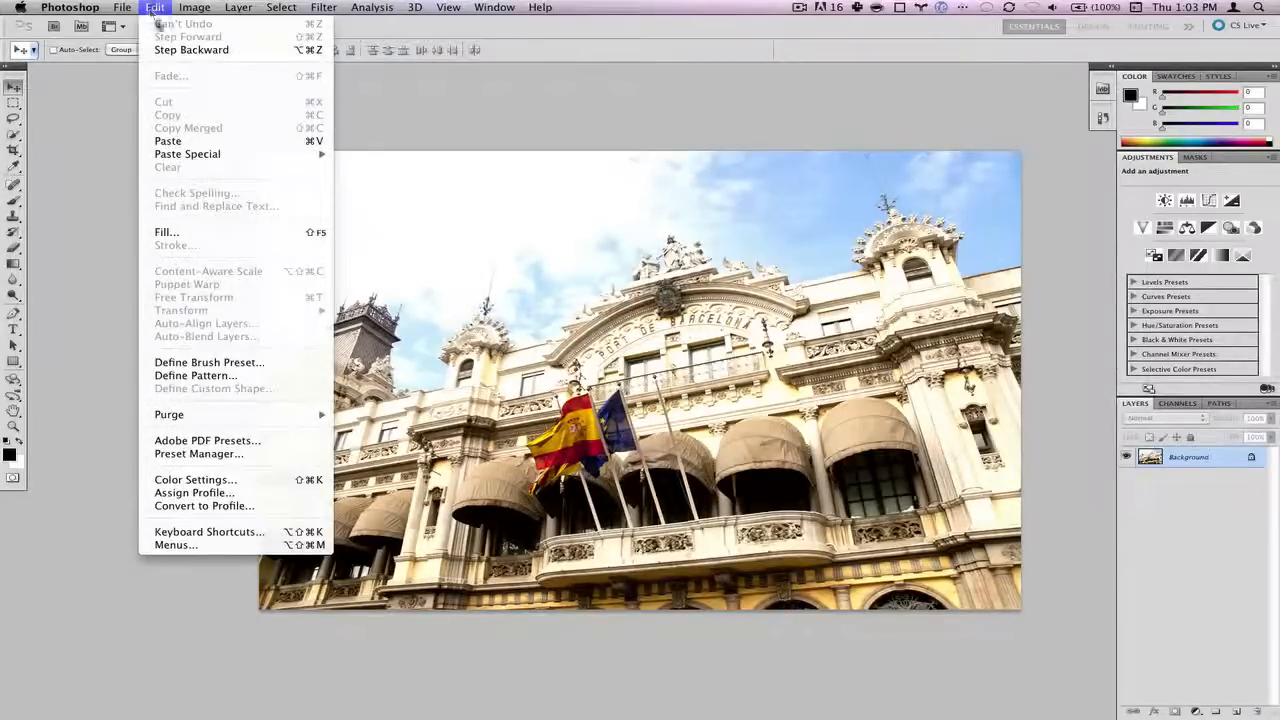
- Undo the brightening and darken the photo with an Exposure adjustment of -1
left_click(172, 51)
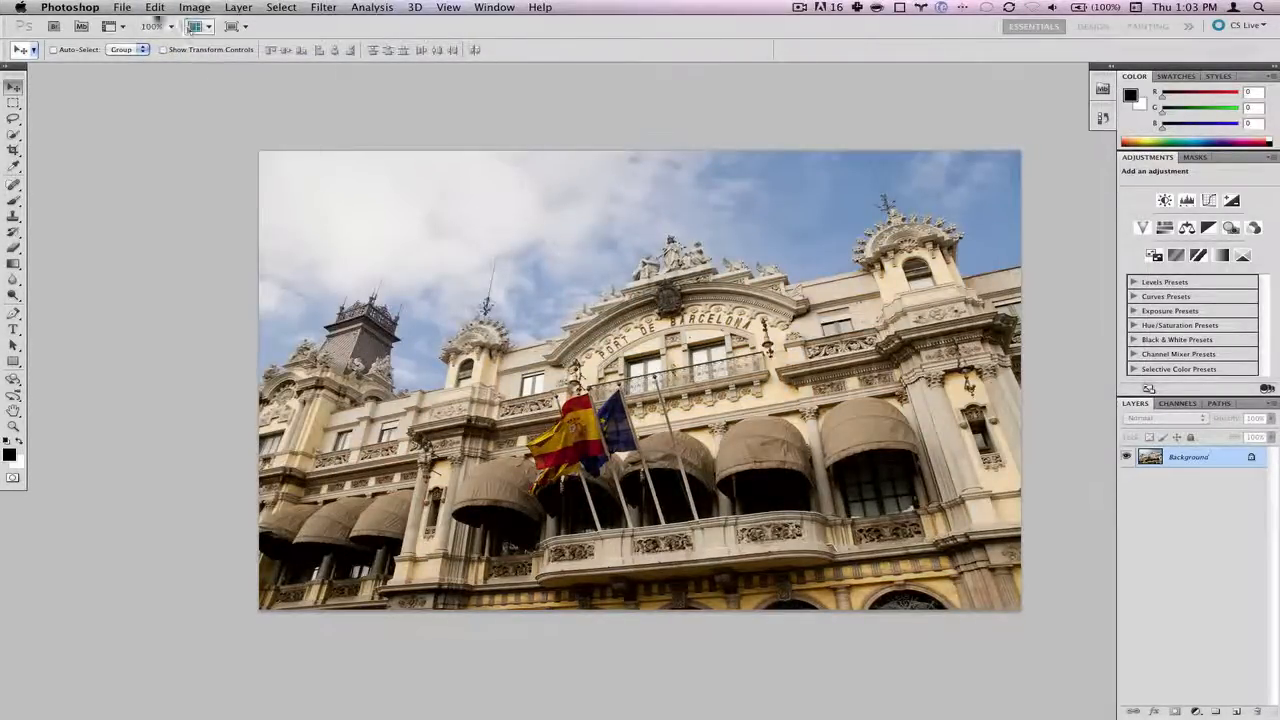
left_click(155, 7)
mouse_move(194, 7)
mouse_move(210, 50)
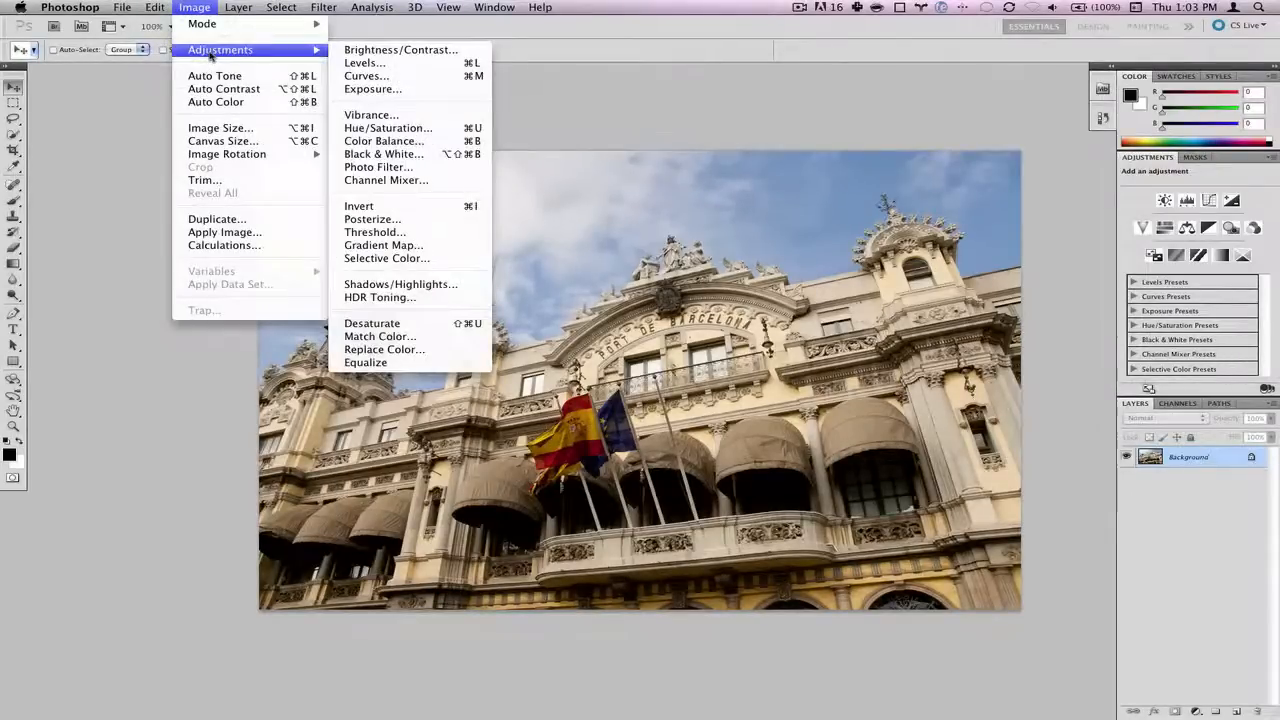
left_click(380, 89)
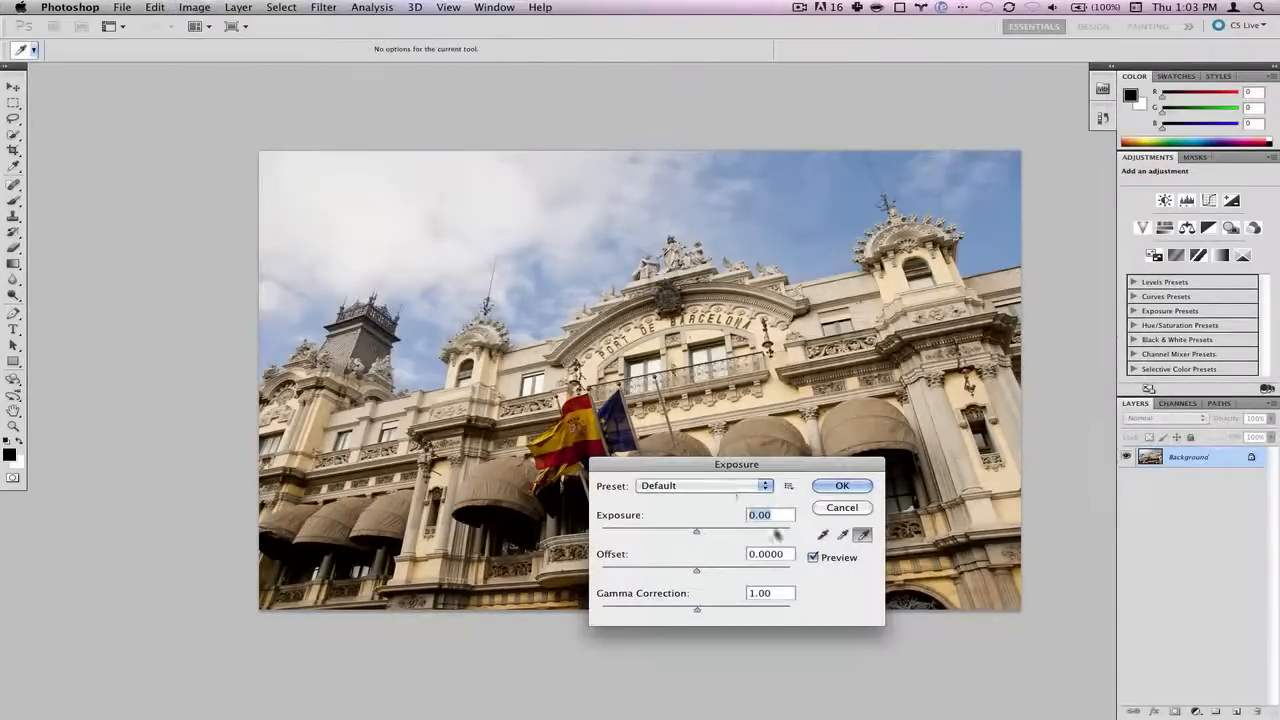
type("-2")
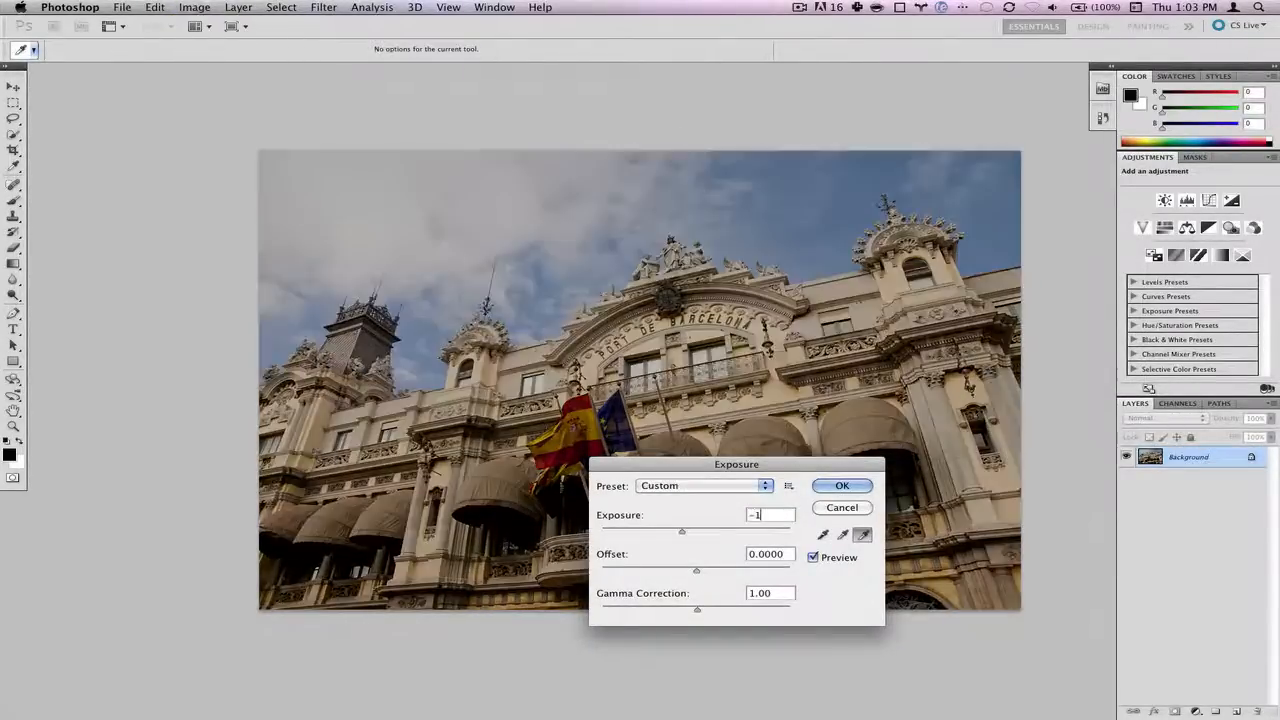
left_click(852, 486)
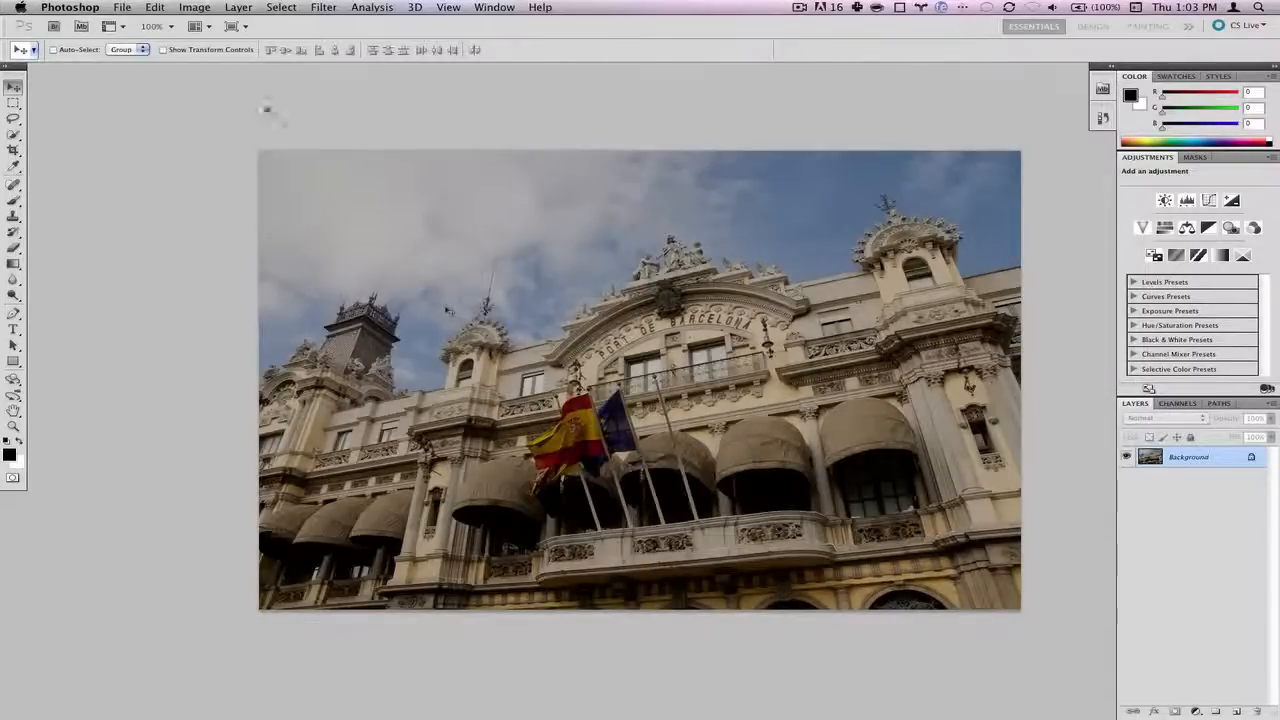
- Export the darkened photo with Save for Web as -1.jpg in the Barcelona folder
left_click(128, 10)
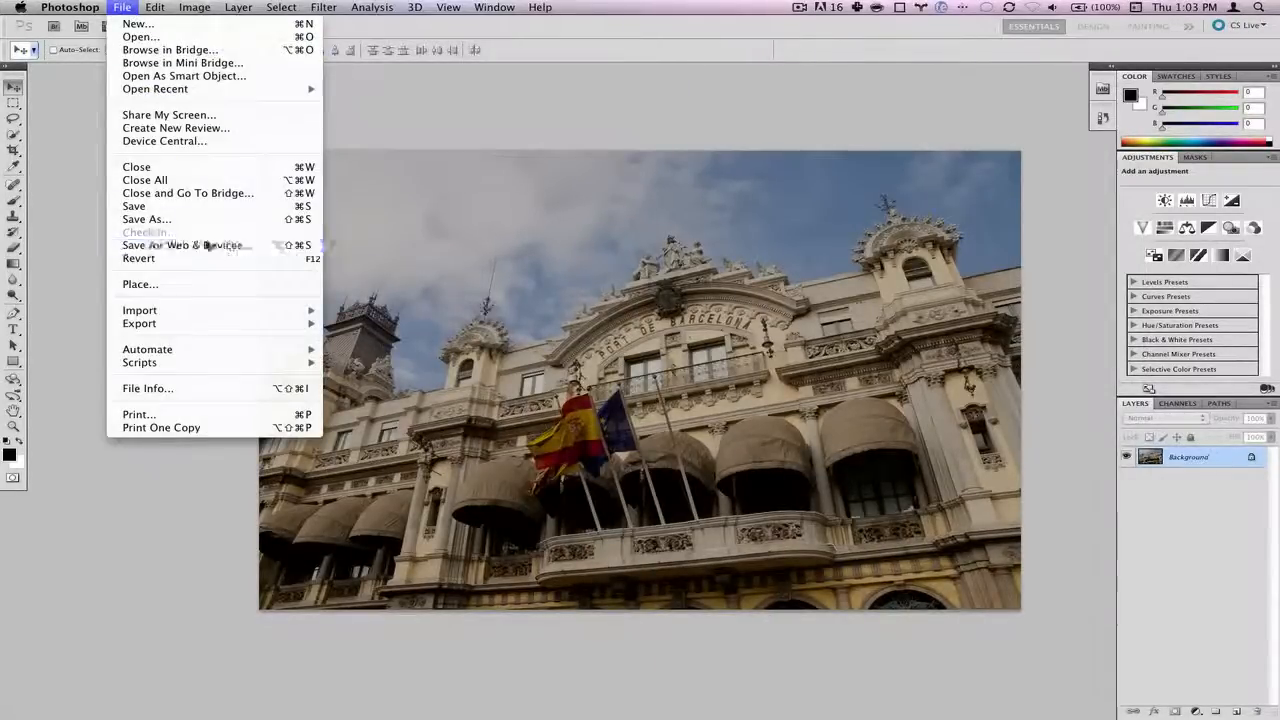
left_click(205, 245)
left_click(757, 563)
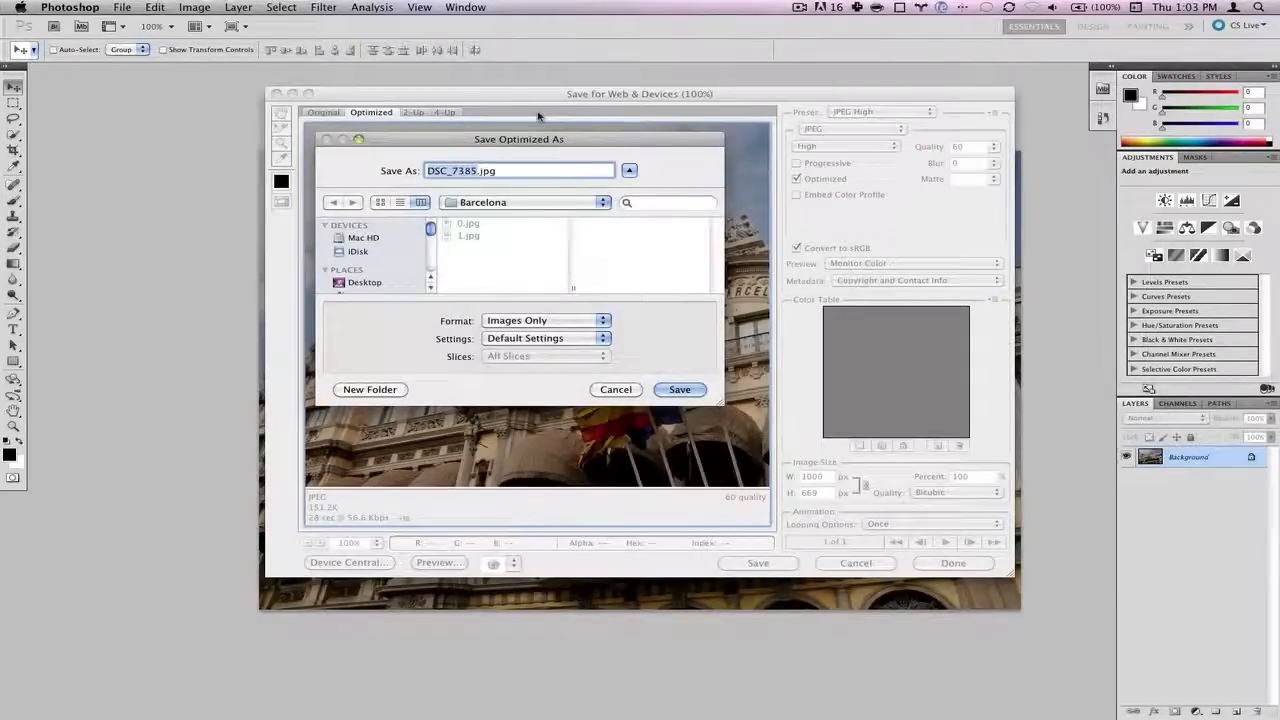
type("-1")
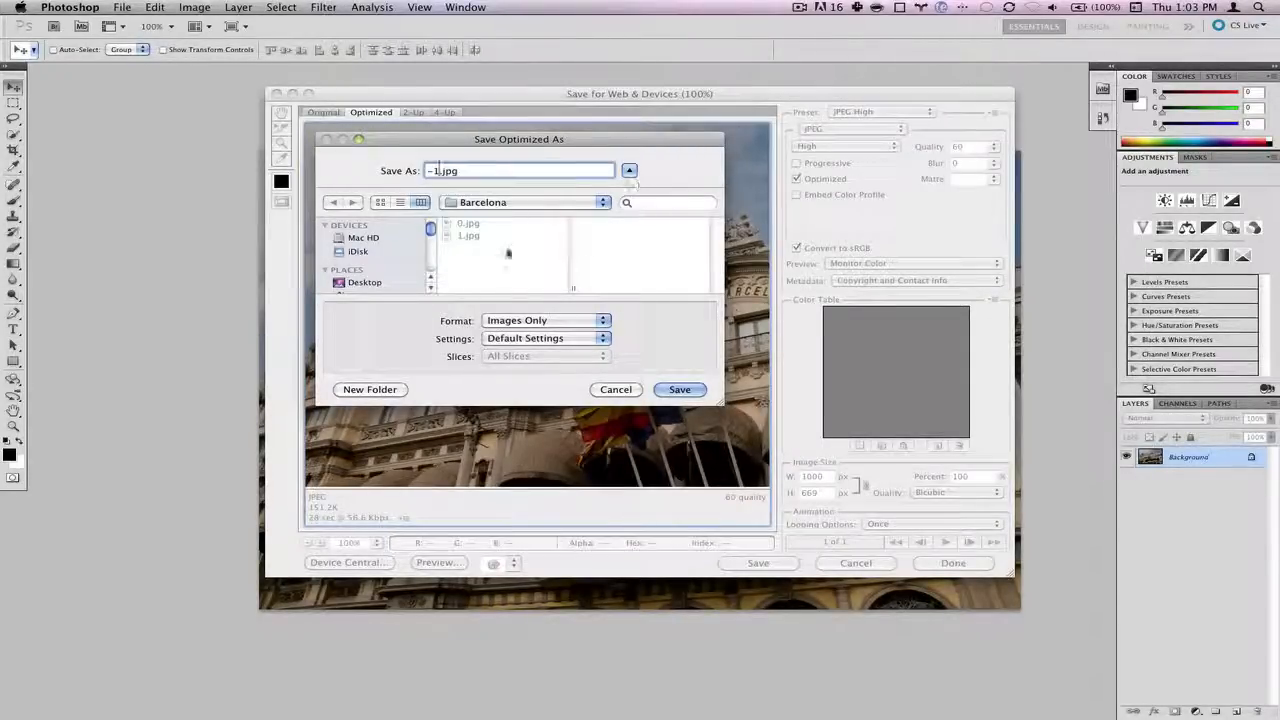
left_click(695, 394)
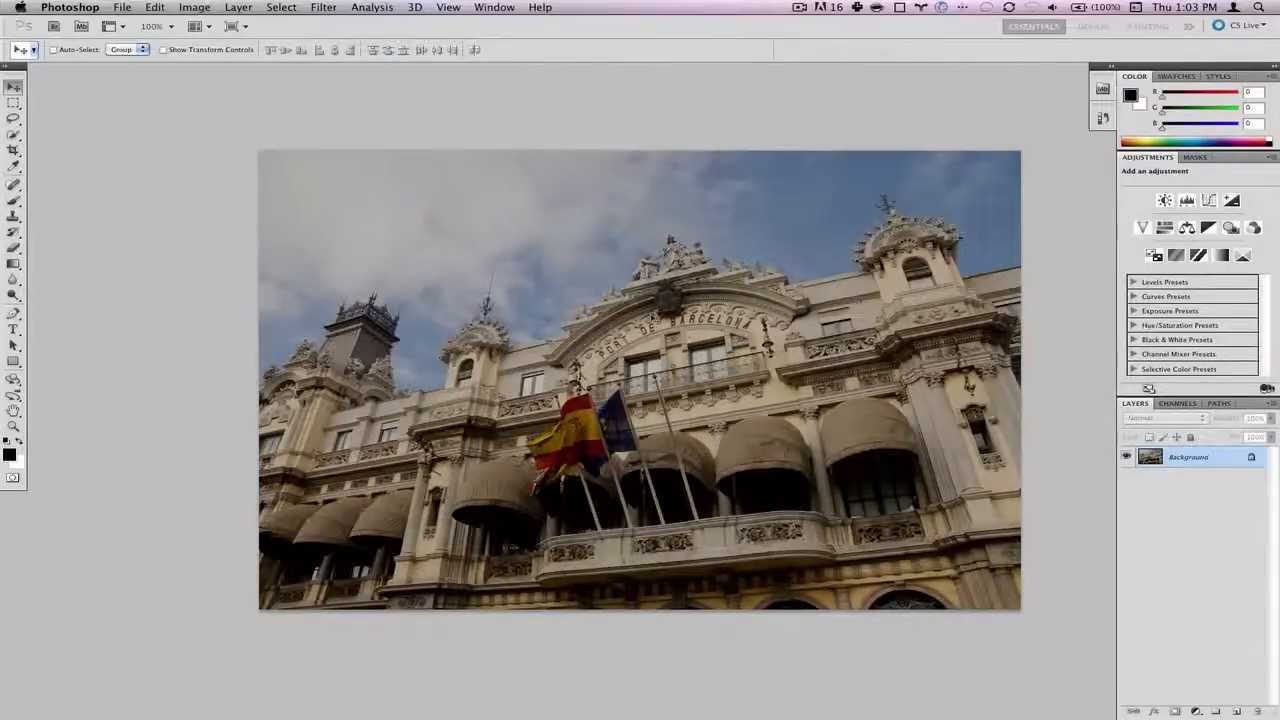
- Switch to HDR Darkroom and open the Create HDR Merge dialog
key("super+Tab")
key("Tab")
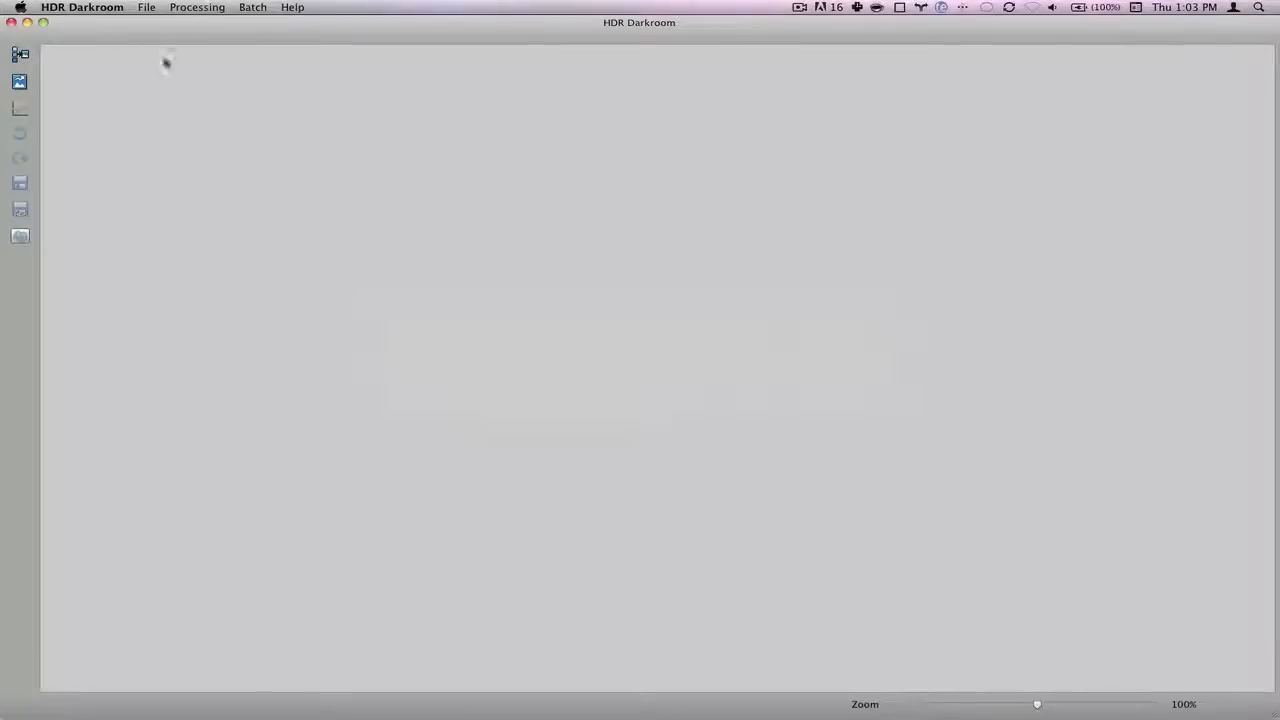
left_click(147, 8)
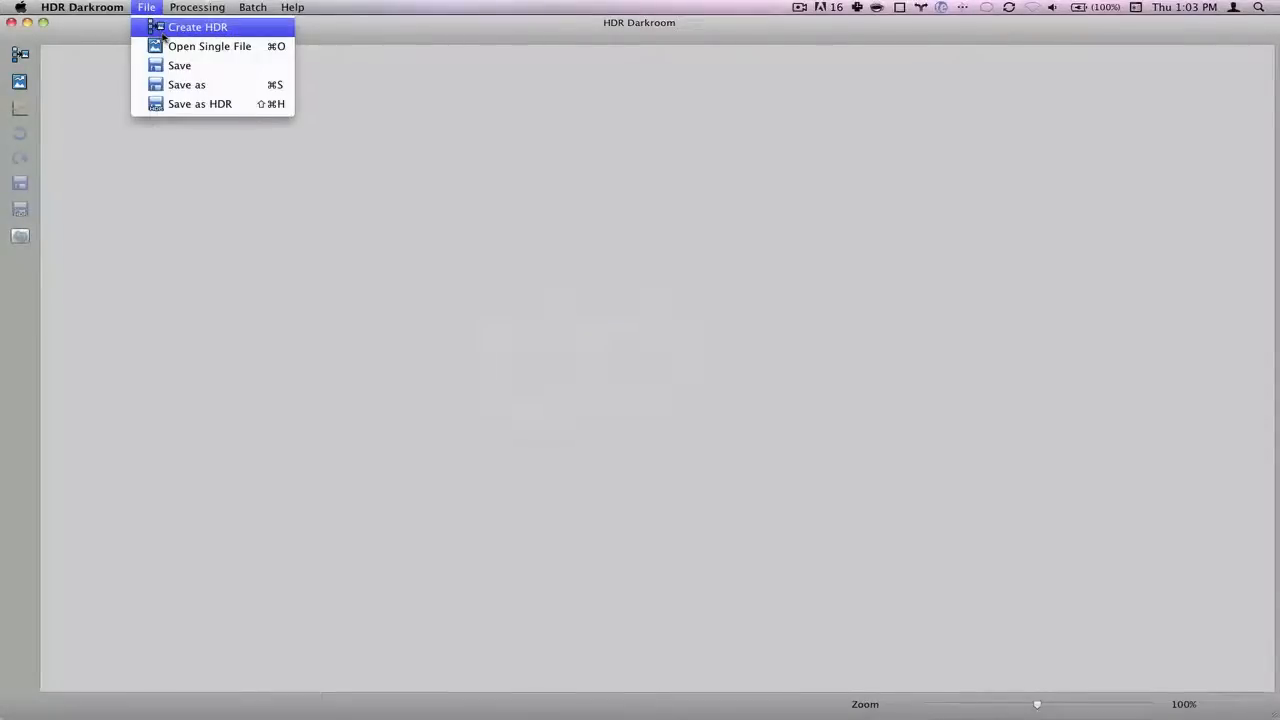
left_click(94, 87)
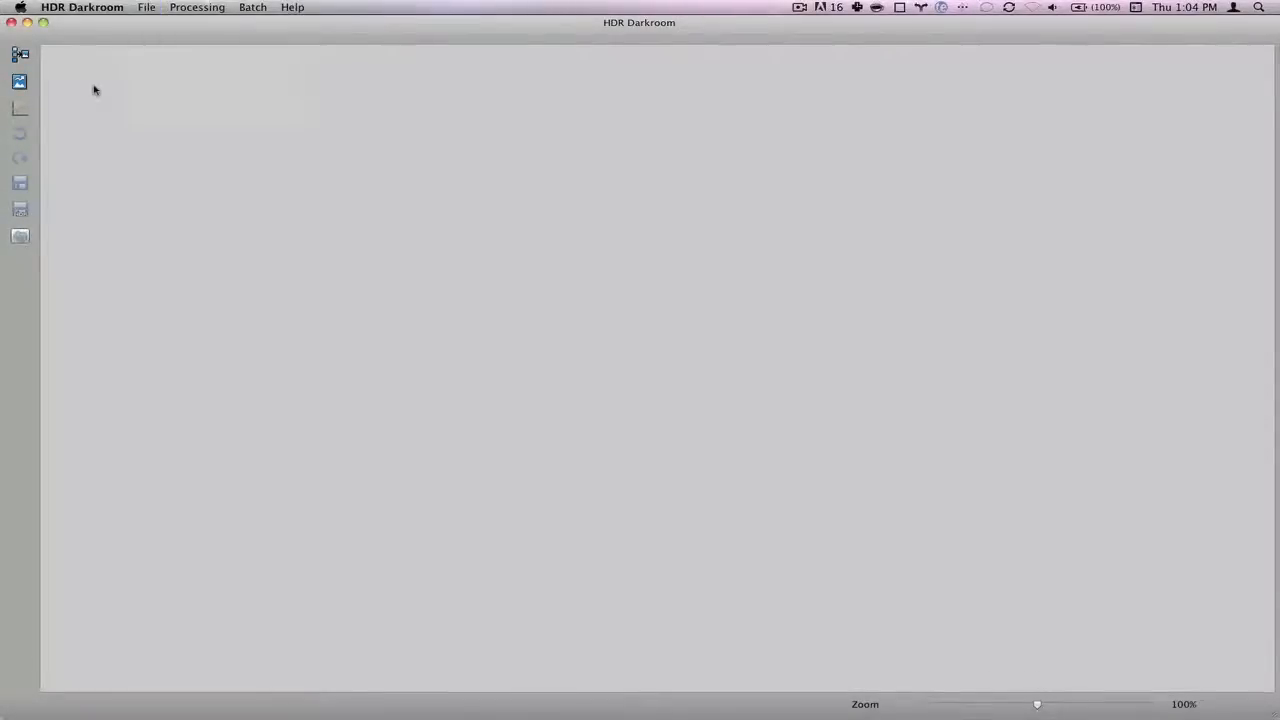
left_click(19, 56)
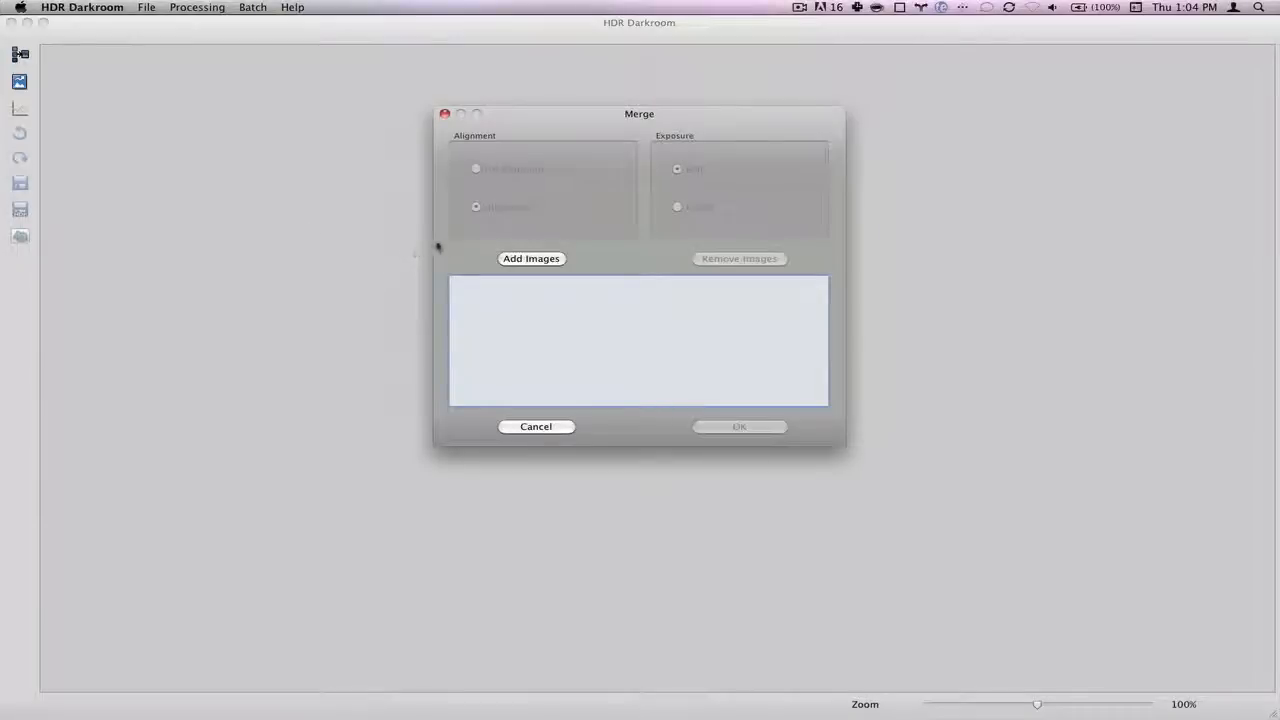
- Add _1.jpg, 0.jpg and 1.jpg to the merge list and merge them with alignment on
left_click(530, 259)
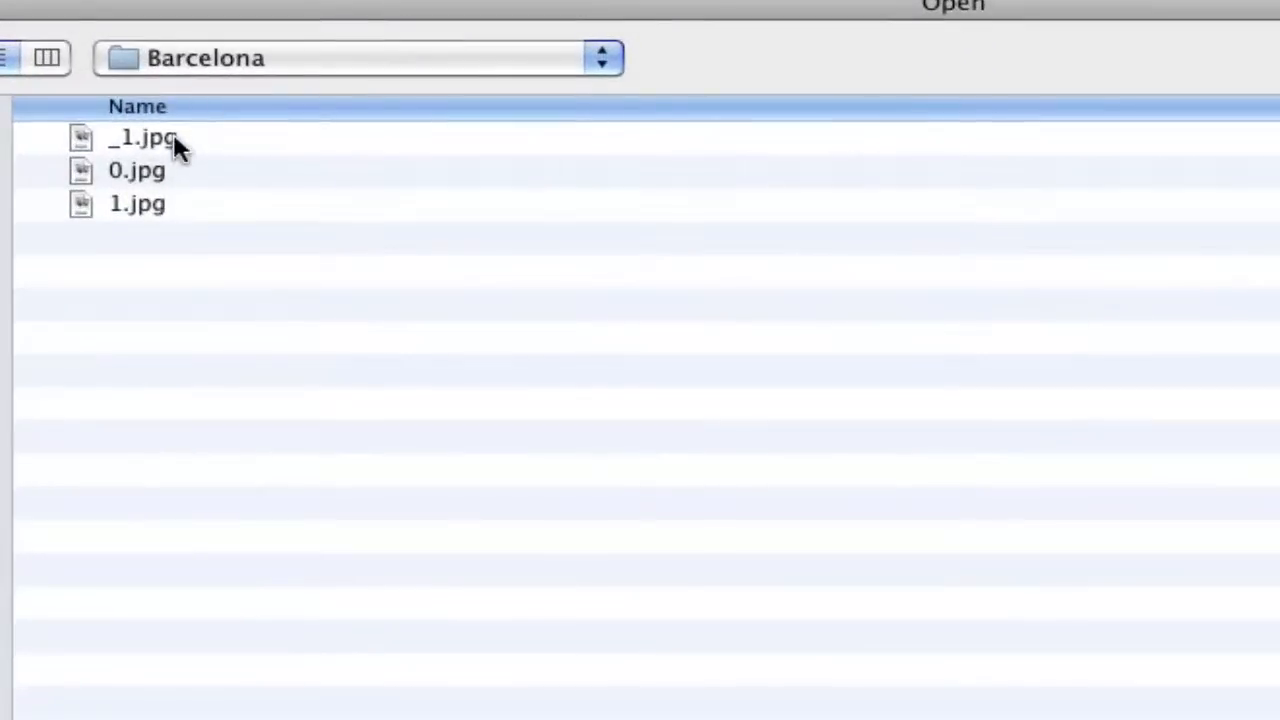
left_click(171, 137)
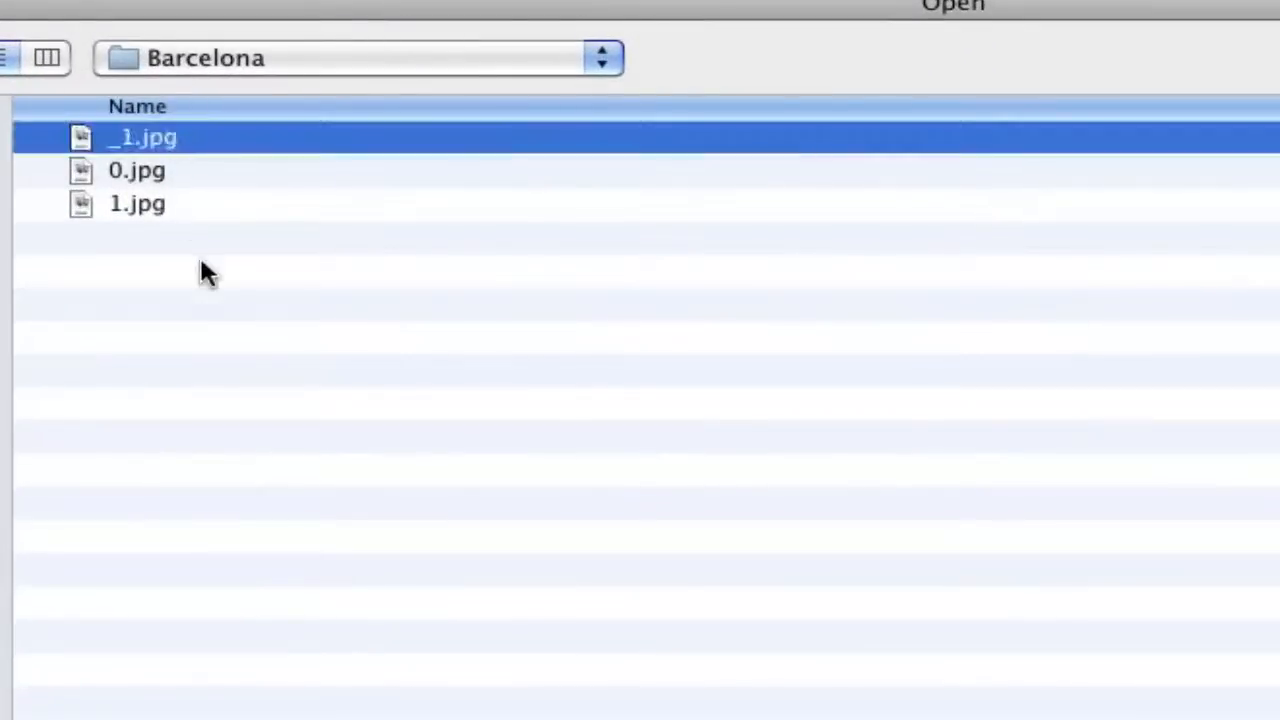
left_click(174, 204, "shift")
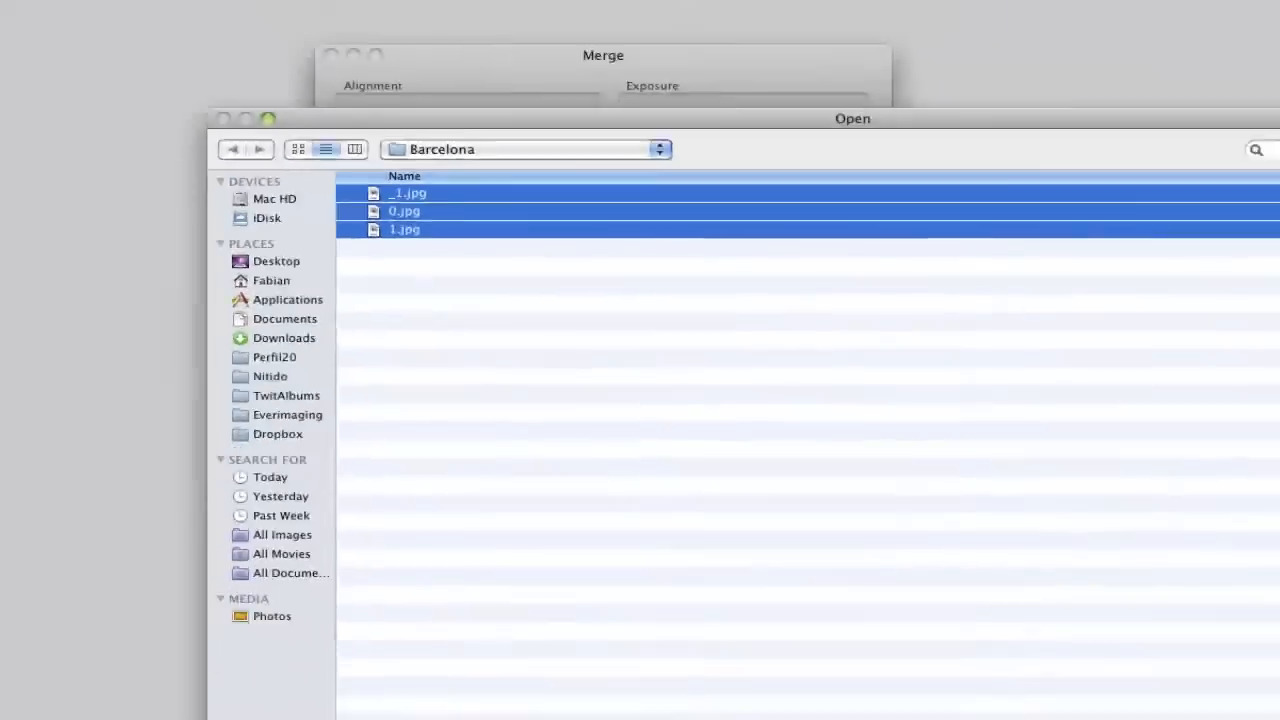
left_click(1247, 655)
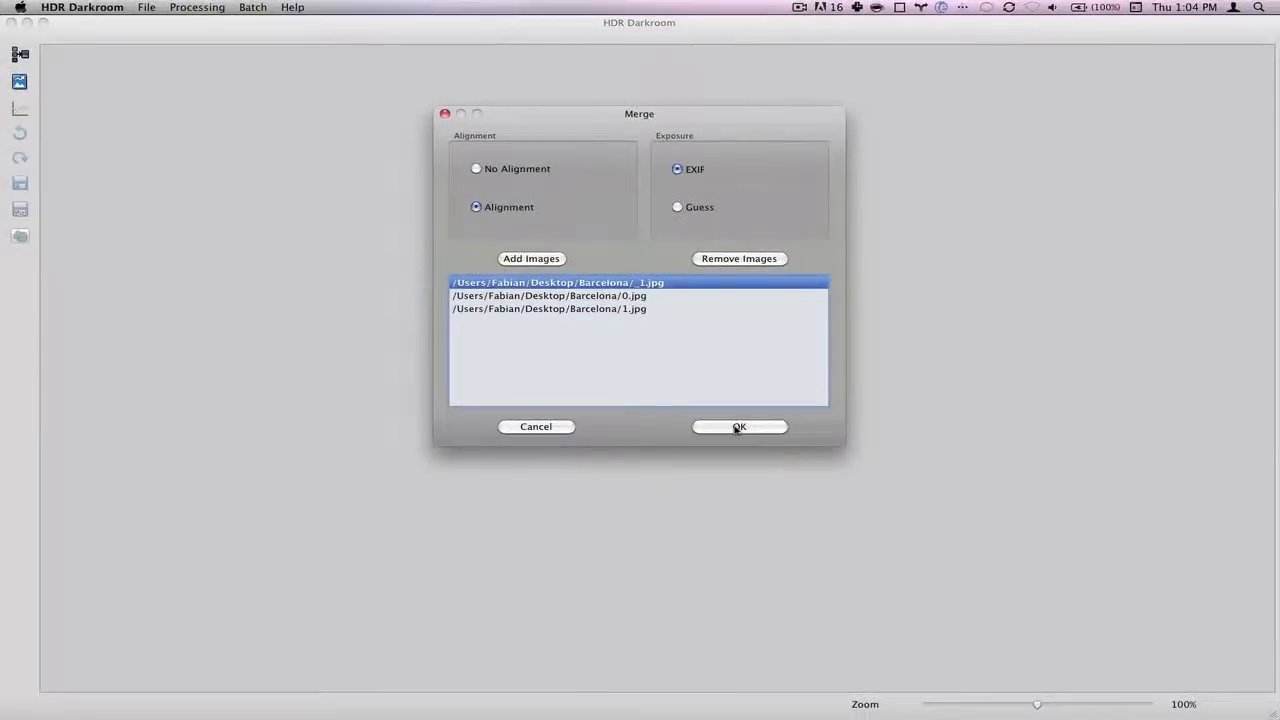
left_click(738, 427)
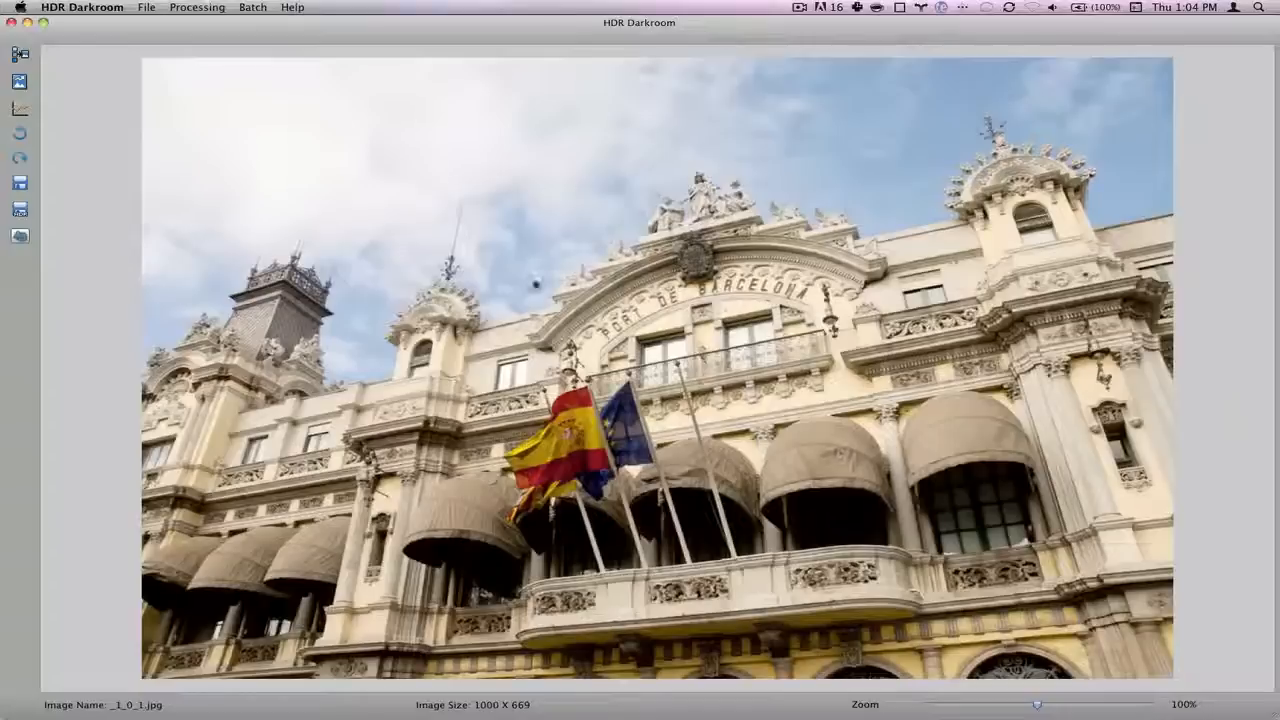
- Open Processing > Tone Mapping for the merged Barcelona HDR image
left_click(190, 8)
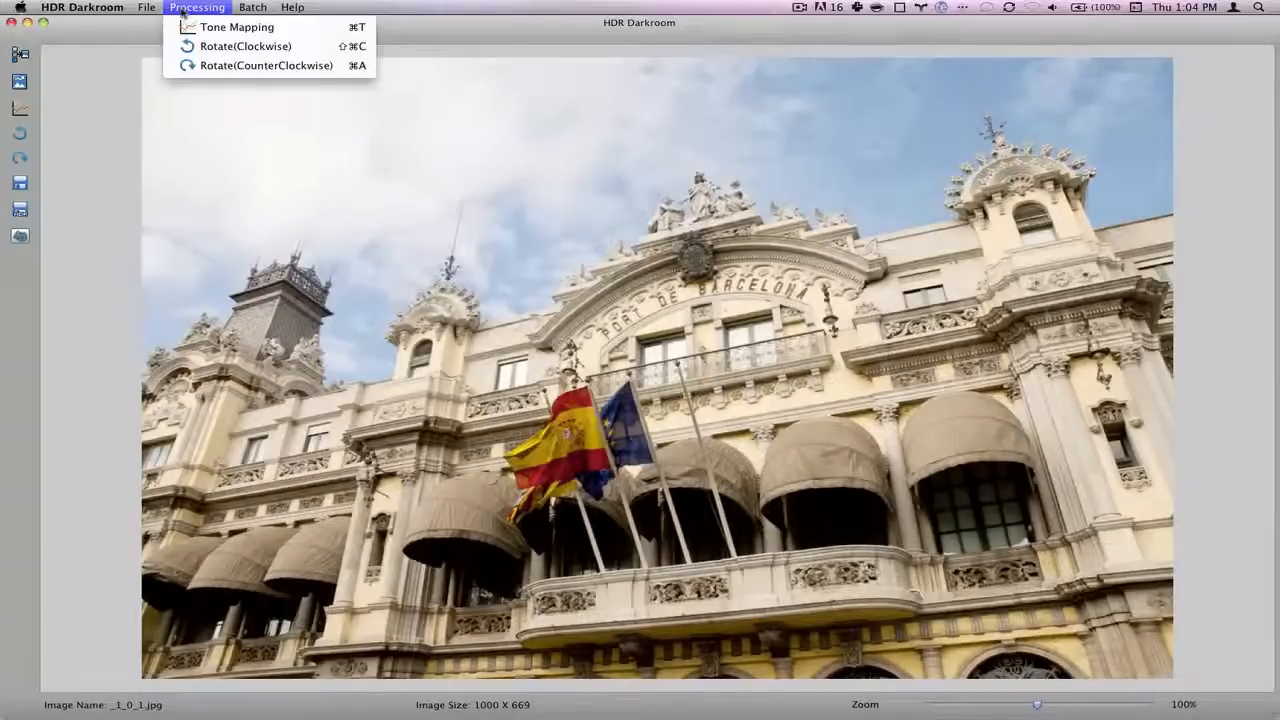
left_click(199, 28)
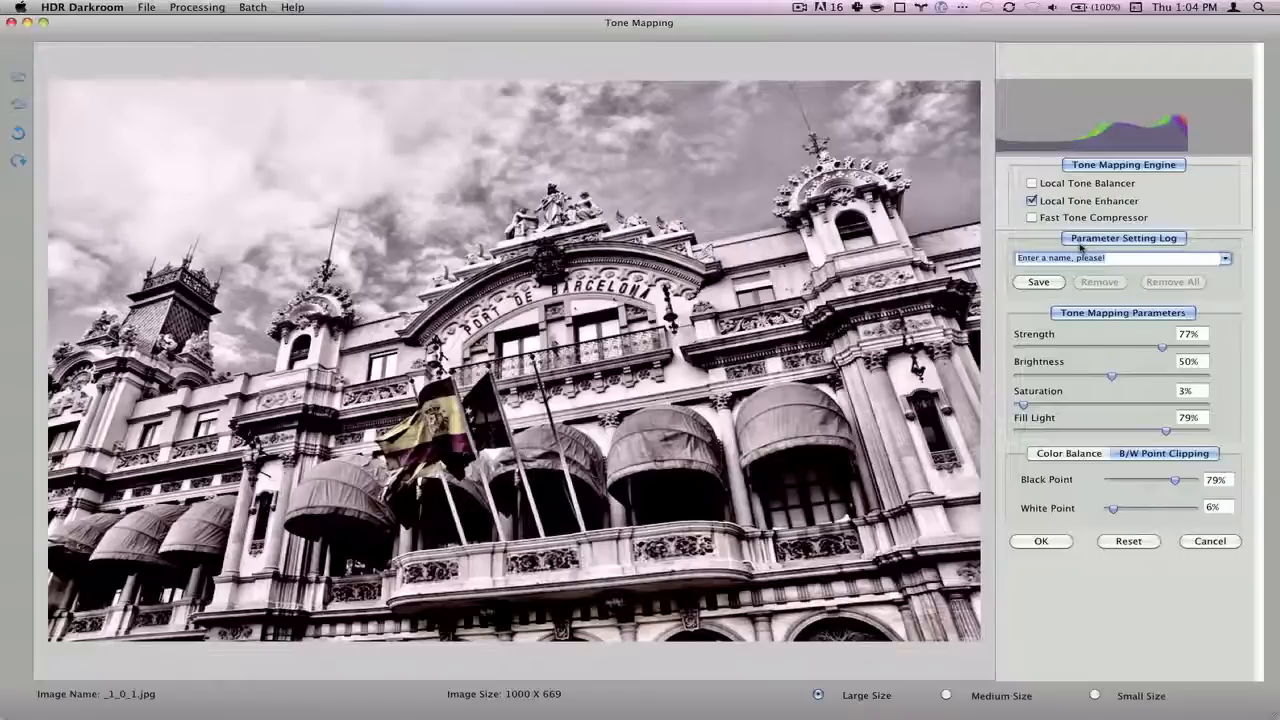
- Preview Local Tone Balancer and Fast Tone Compressor, then settle on Local Tone Enhancer
left_click(1032, 184)
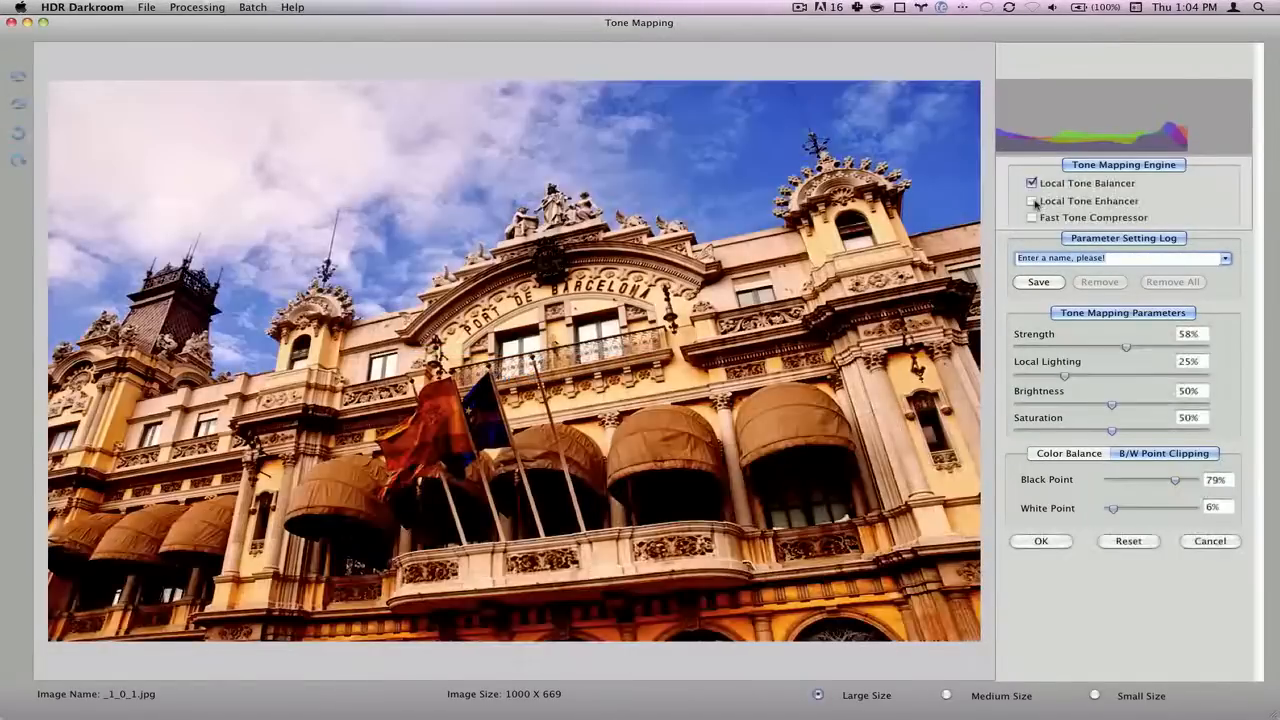
left_click(1033, 201)
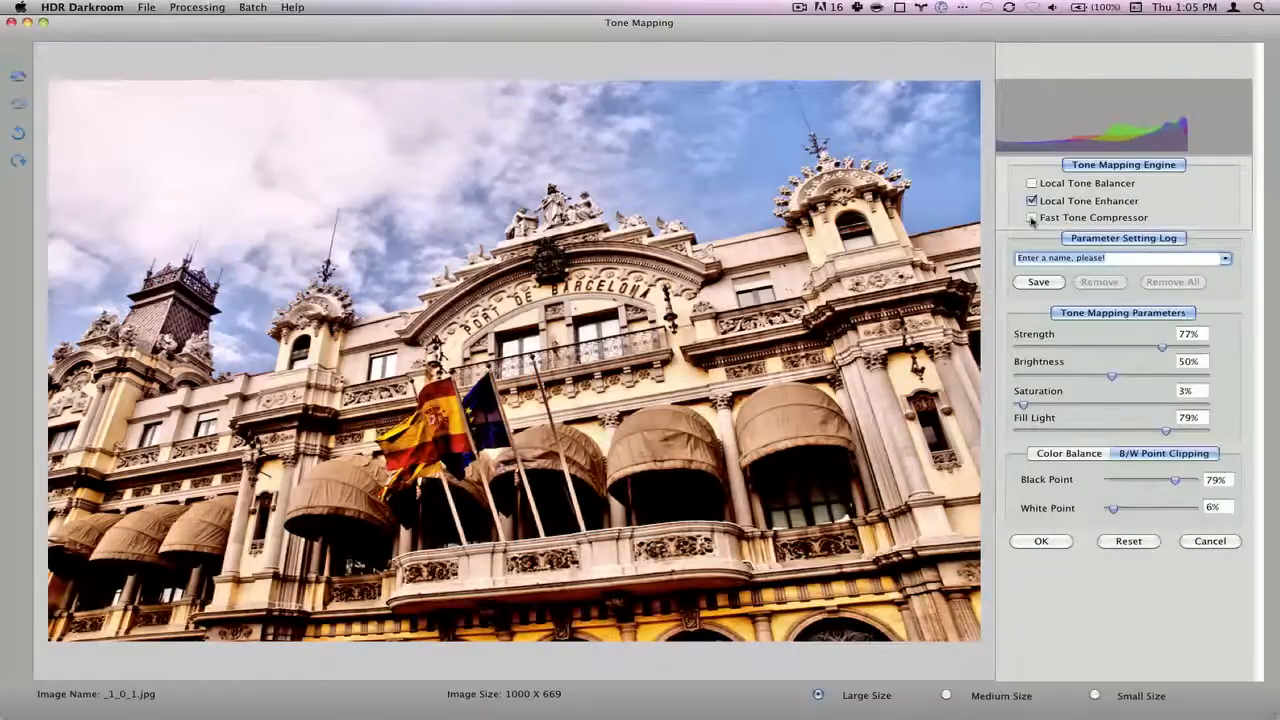
left_click(1032, 218)
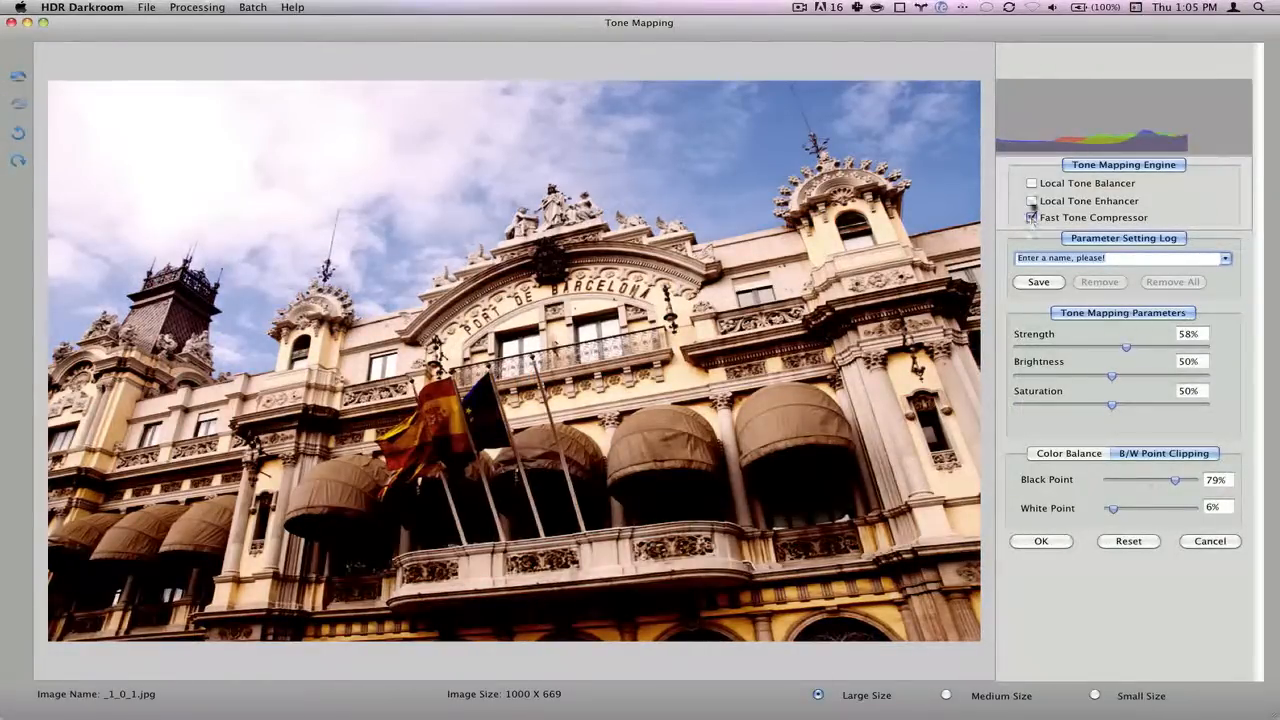
left_click(1033, 201)
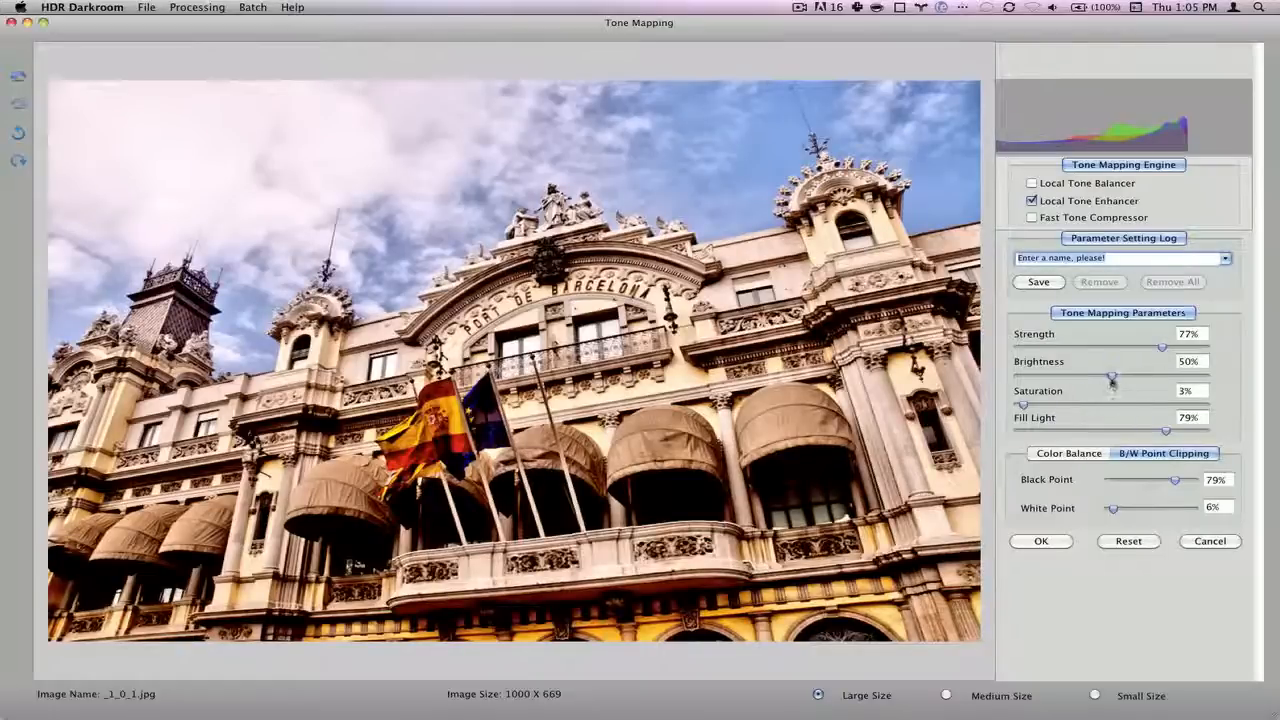
- Apply Saturation 0%, Fill Light 32%, Brightness 56%, Strength 85%, White Point 3%, Black Point 69%
left_click_drag(1043, 403, 1020, 405)
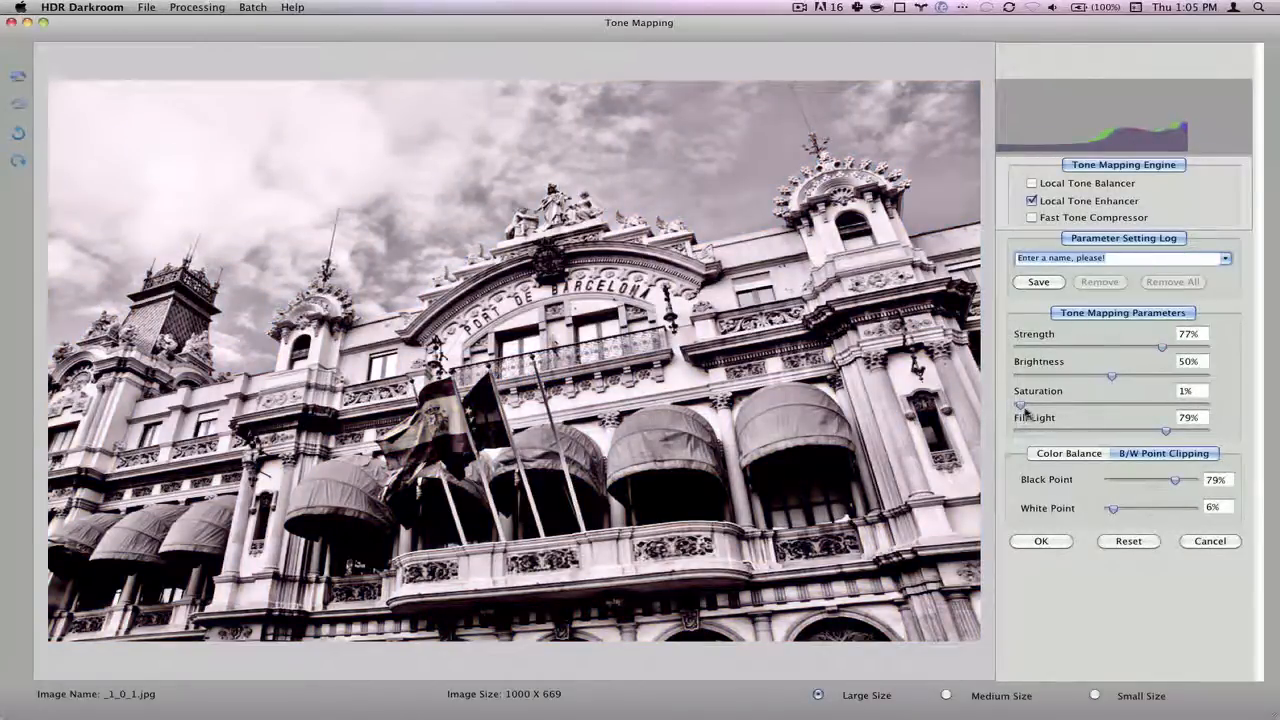
left_click_drag(1020, 407, 1014, 406)
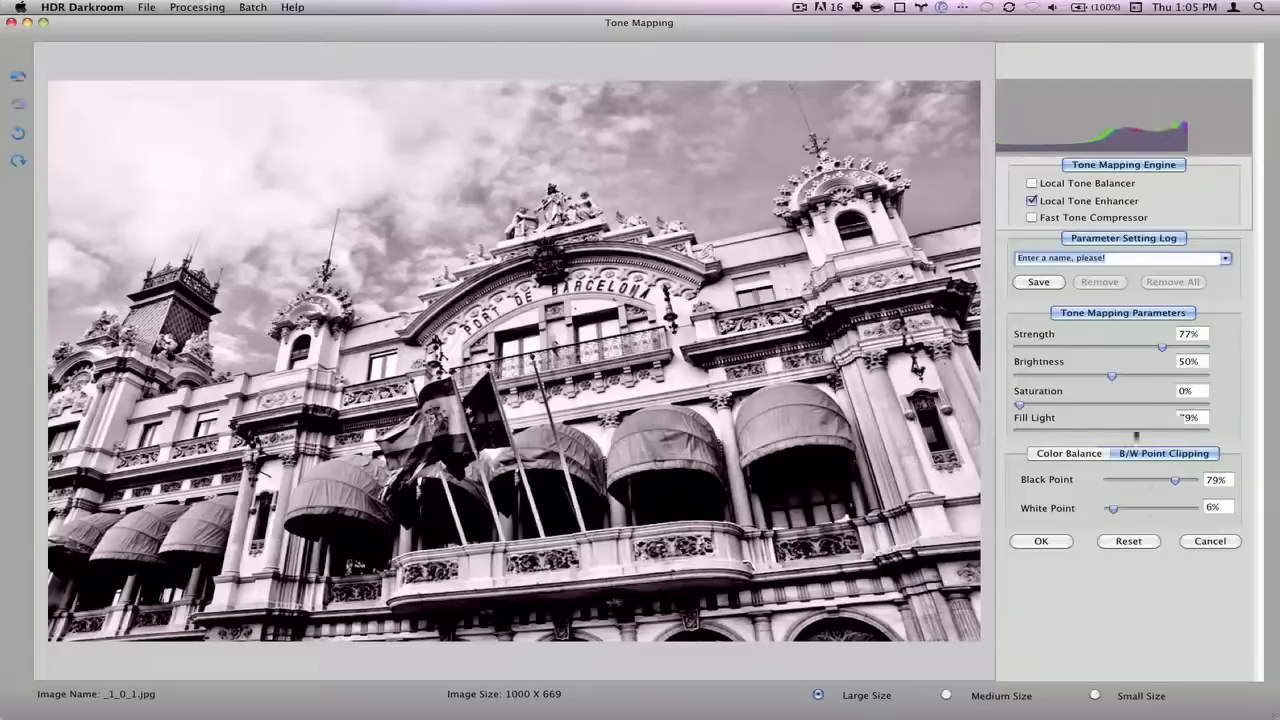
left_click_drag(1080, 436, 1078, 432)
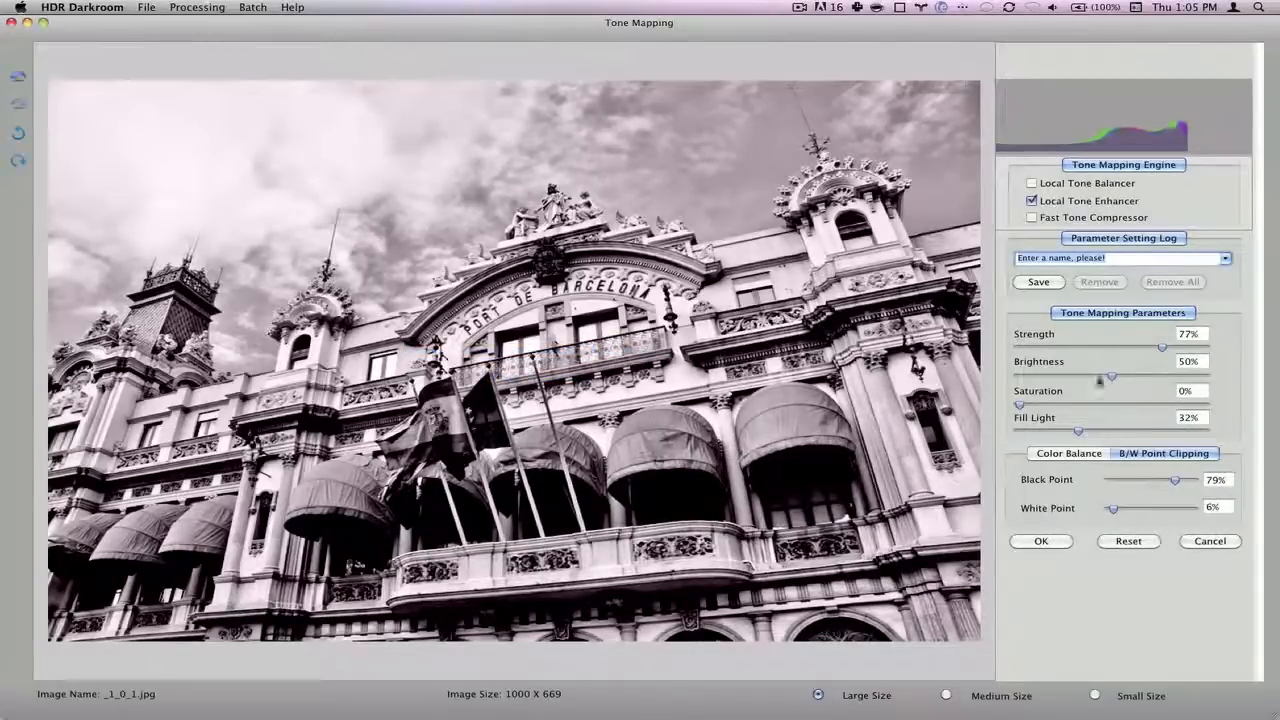
left_click_drag(1110, 377, 1121, 380)
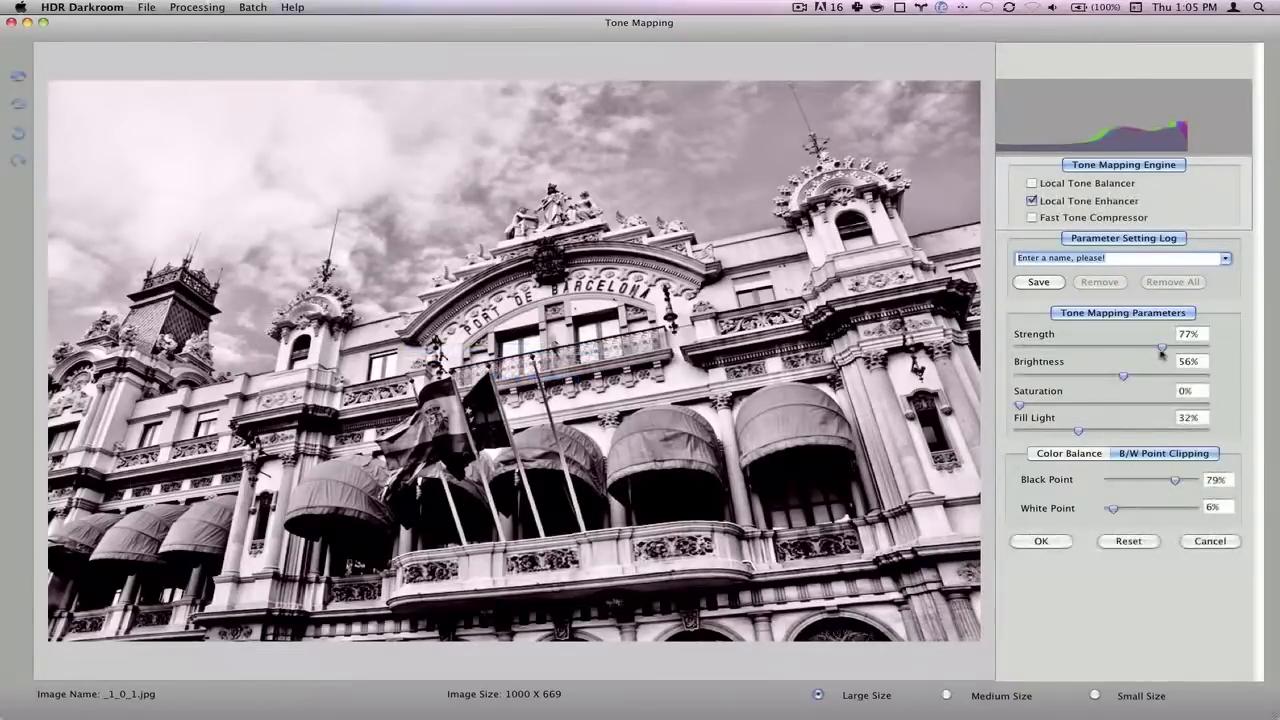
left_click_drag(1161, 347, 1185, 348)
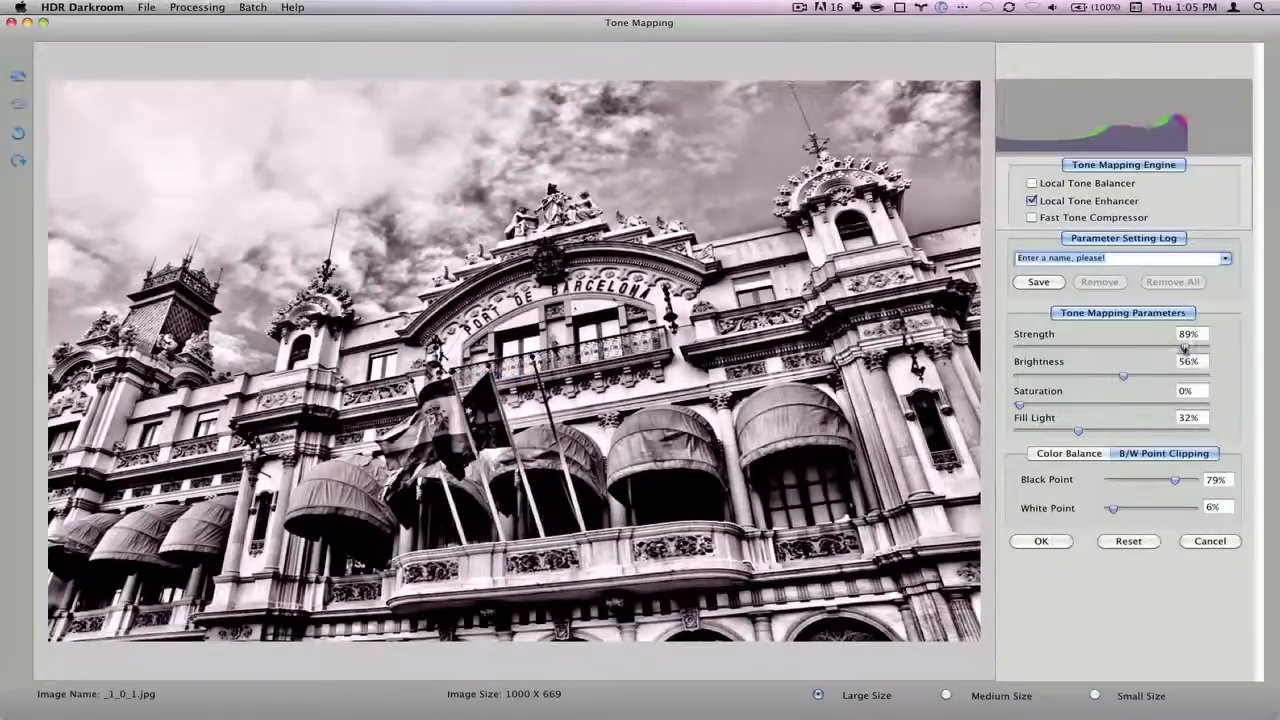
left_click_drag(1186, 348, 1176, 348)
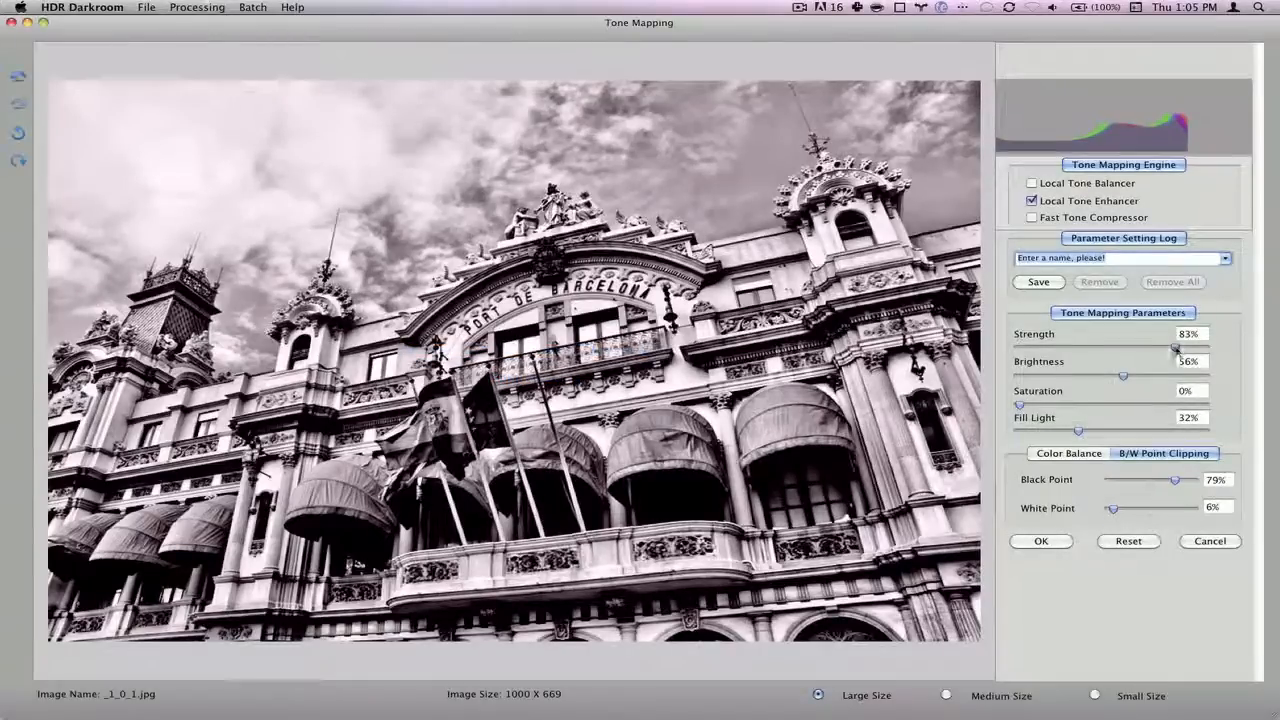
left_click_drag(1177, 348, 1179, 348)
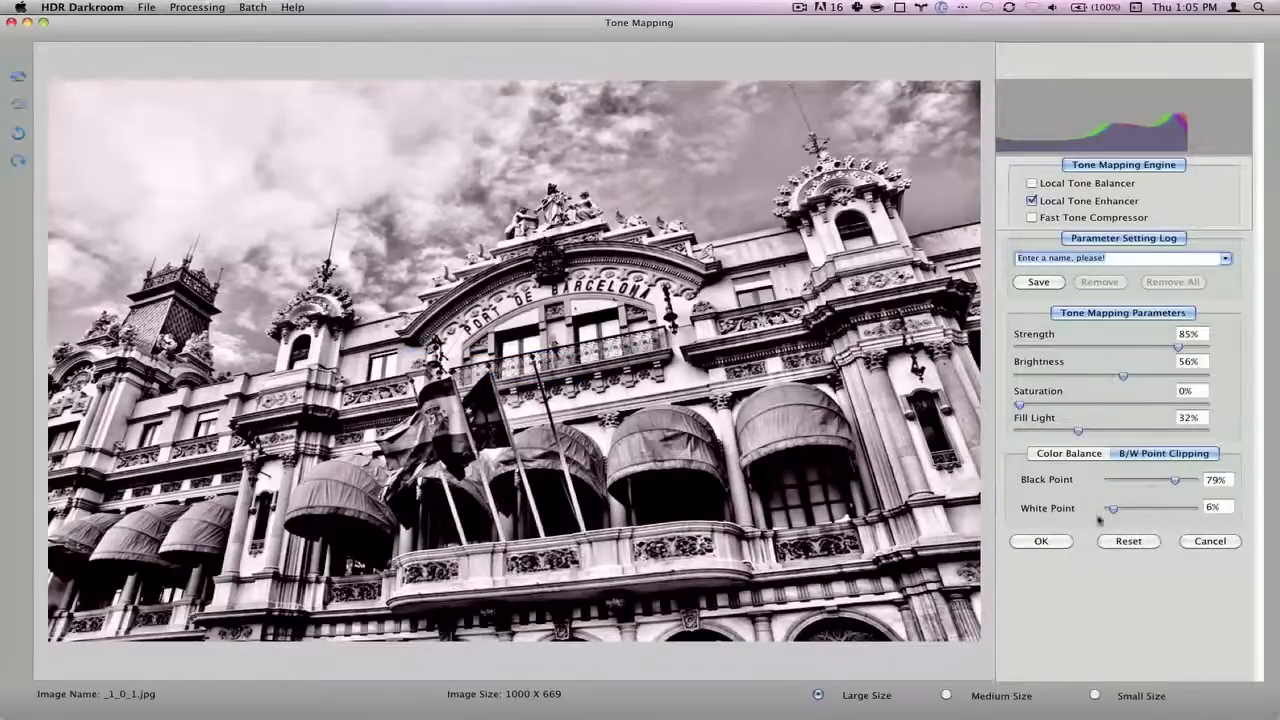
left_click_drag(1112, 510, 1107, 510)
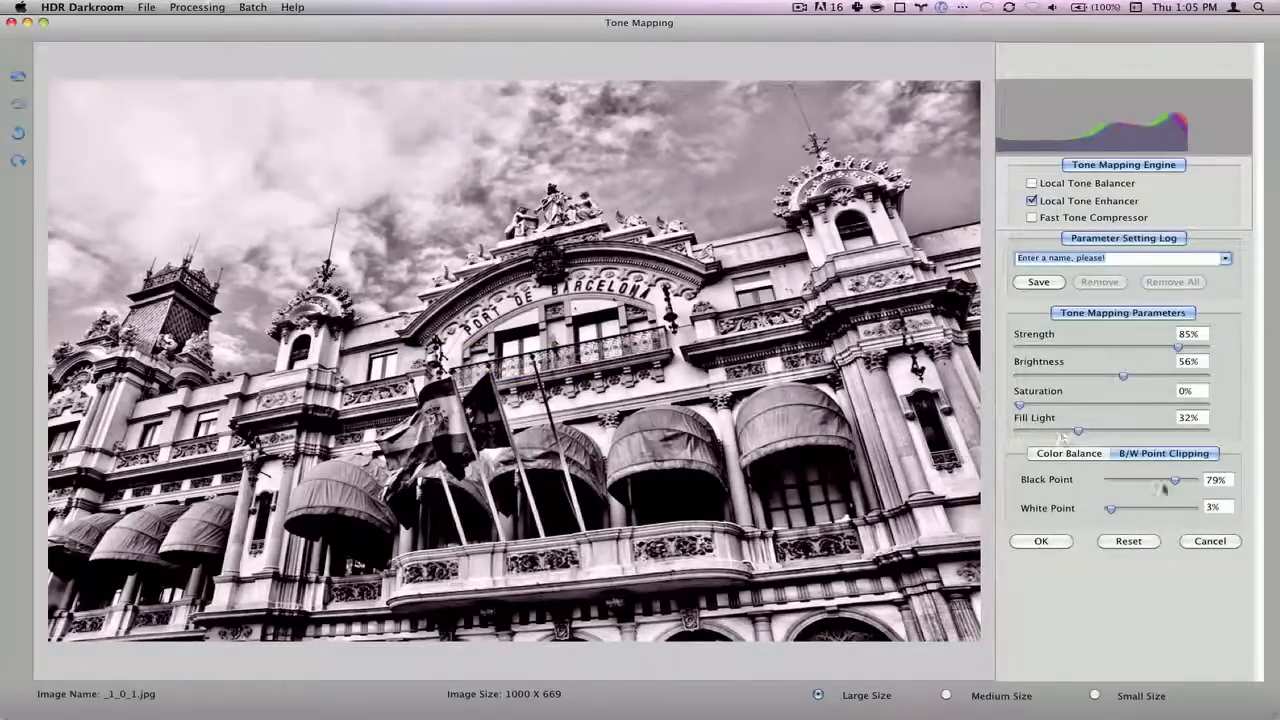
left_click_drag(1175, 483, 1165, 482)
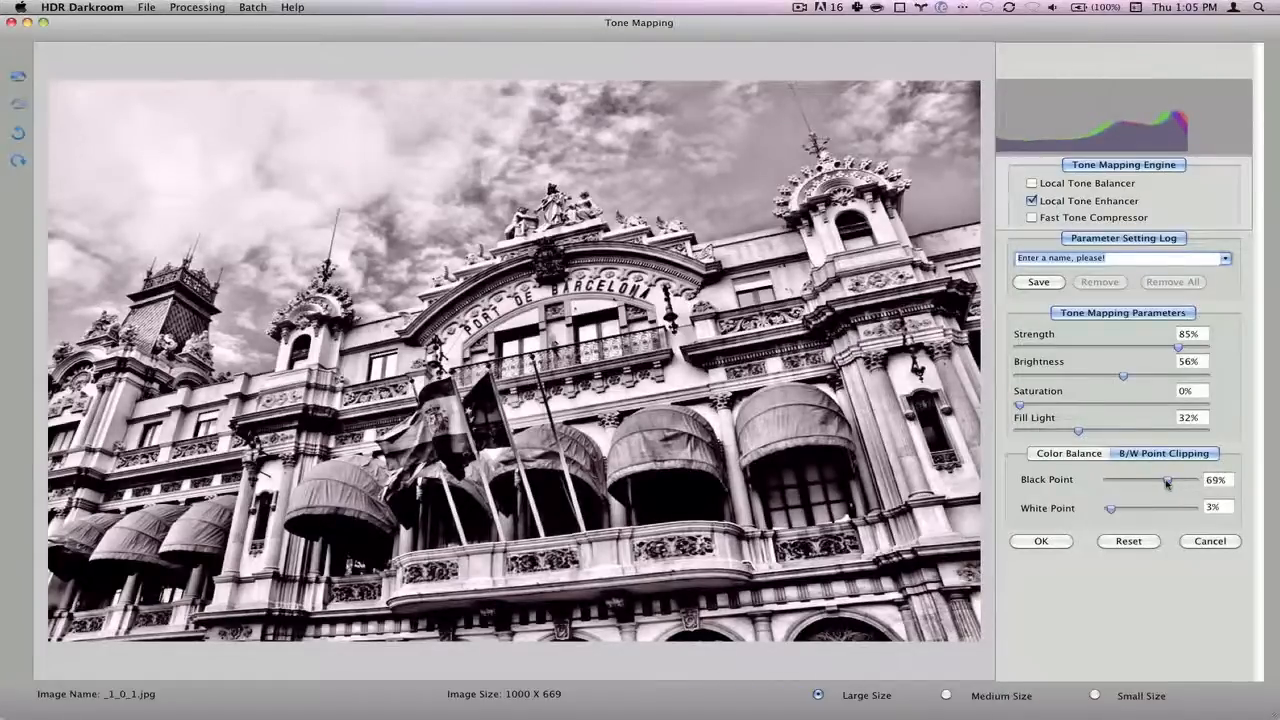
left_click(1041, 541)
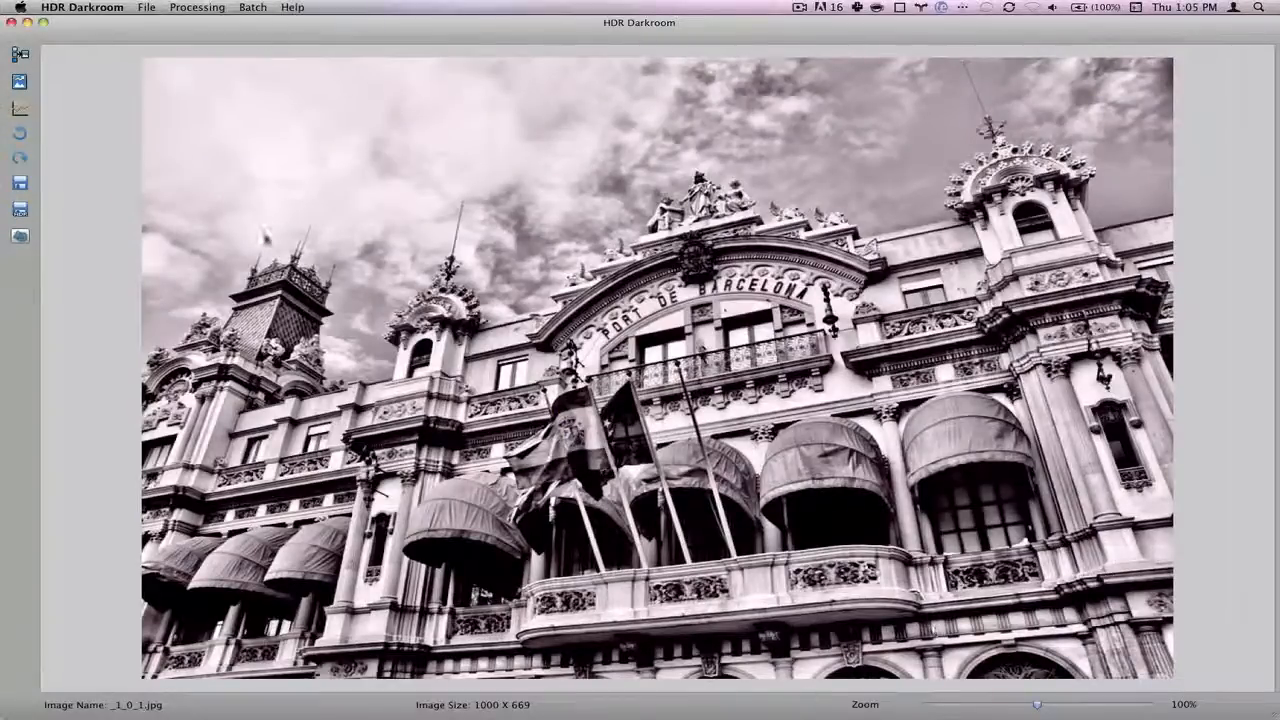
- Save the tone-mapped image as TIFF 'bcntiff' in Barcelona and switch to Photoshop
left_click(147, 8)
left_click(195, 83)
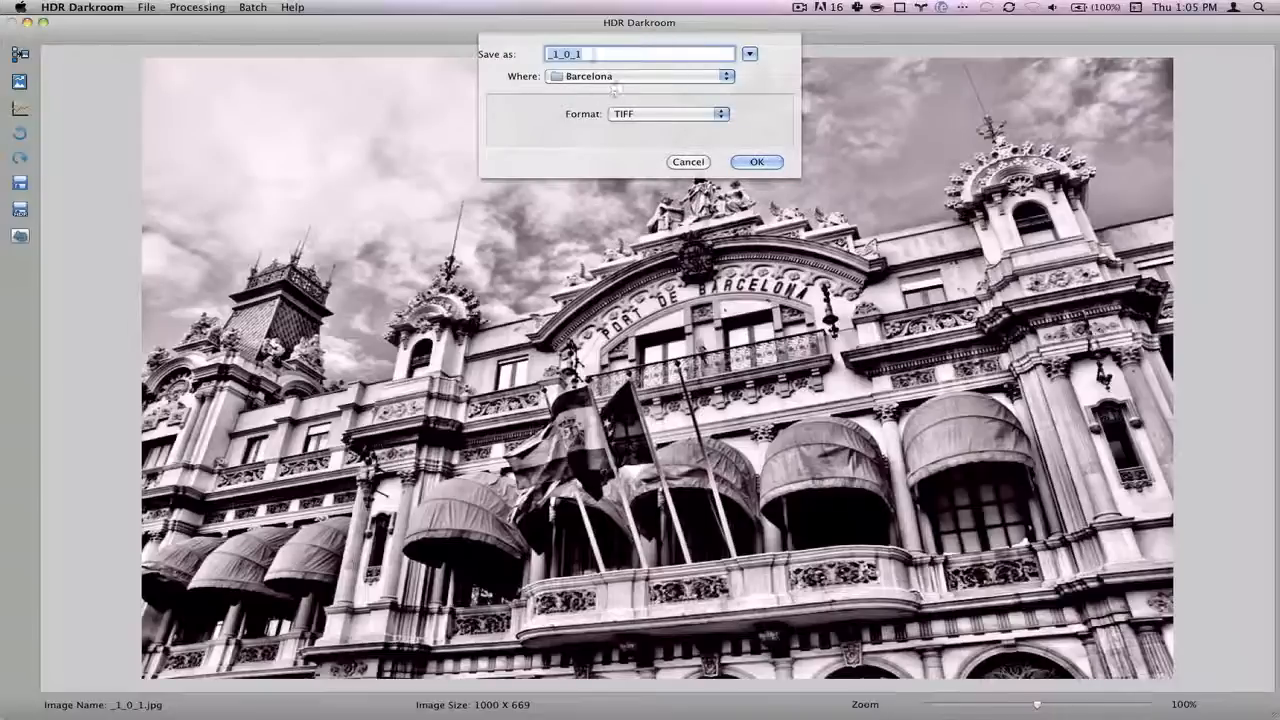
type("b")
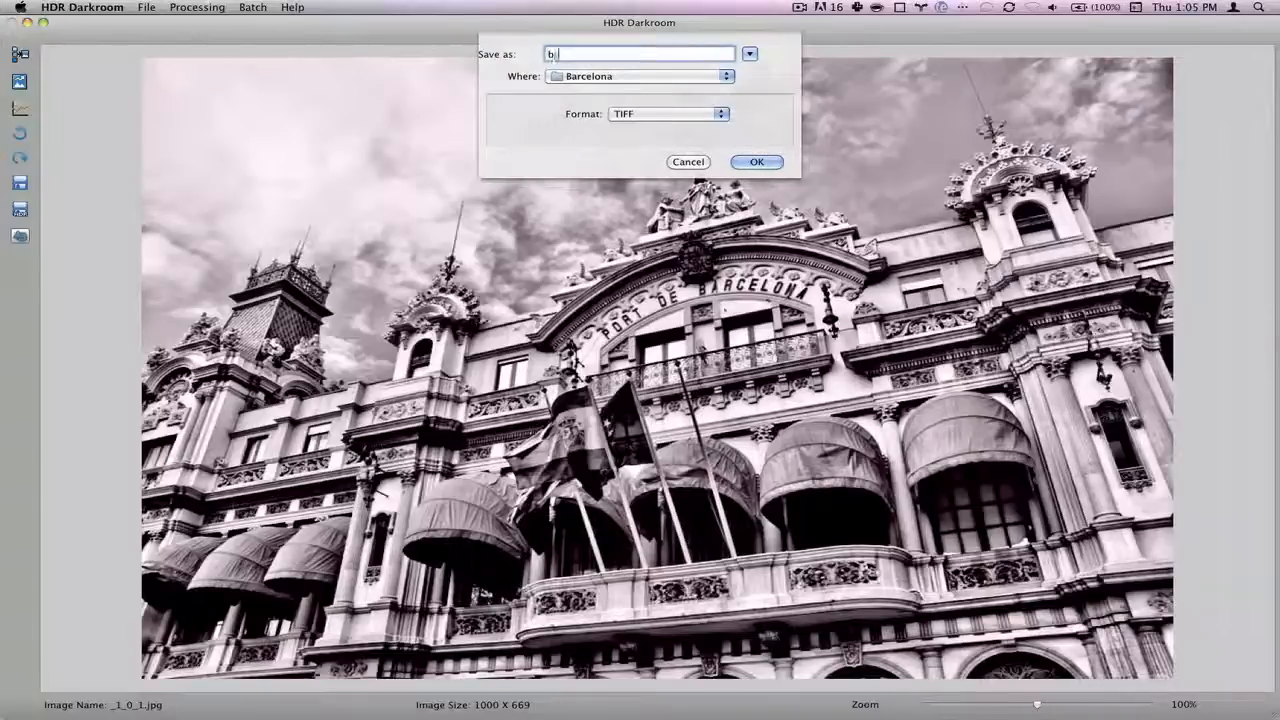
type("cntiff")
left_click(760, 162)
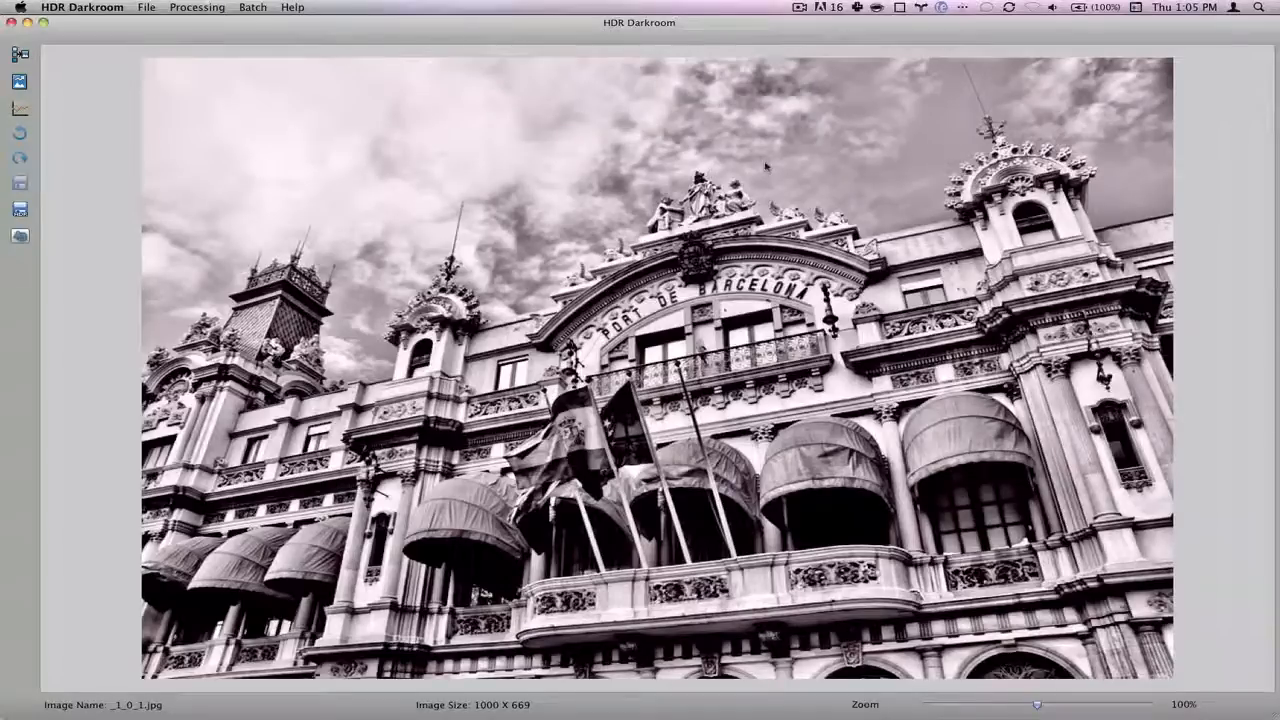
key("super+Tab")
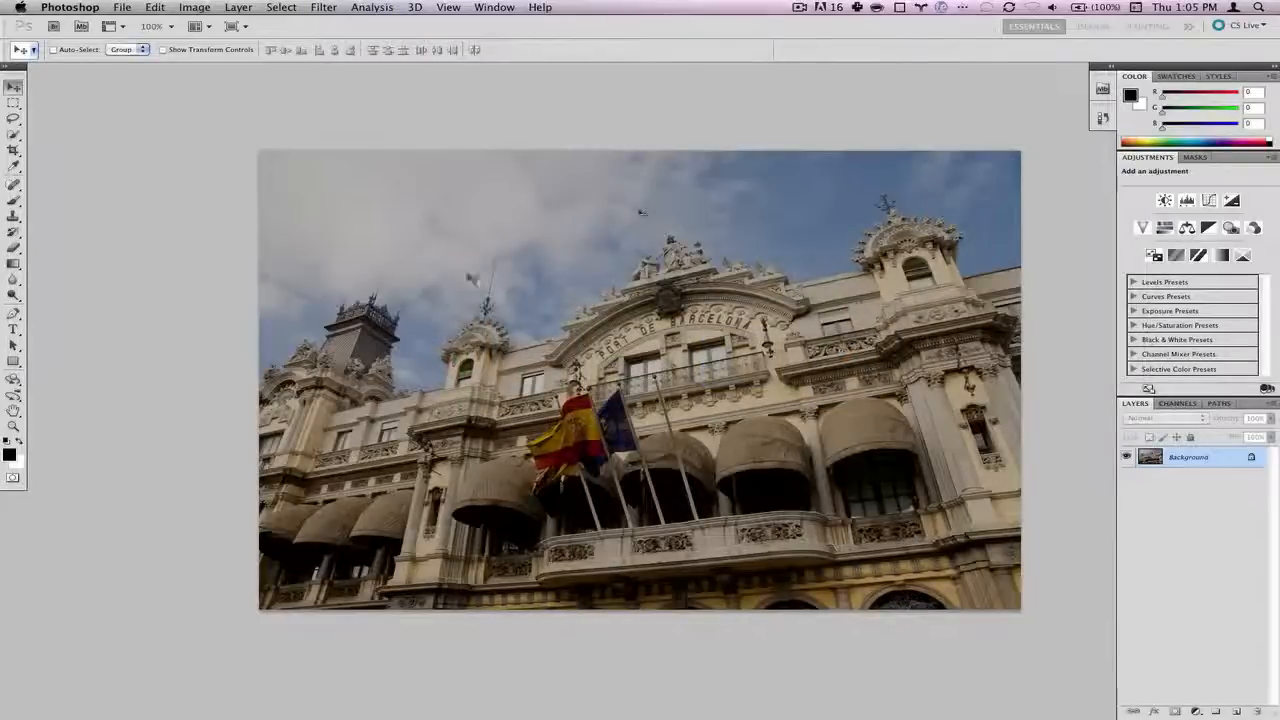
- Open the tone-mapped 'bcntiff' TIFF from the Barcelona folder in Photoshop
scroll(642, 212, "right", 2)
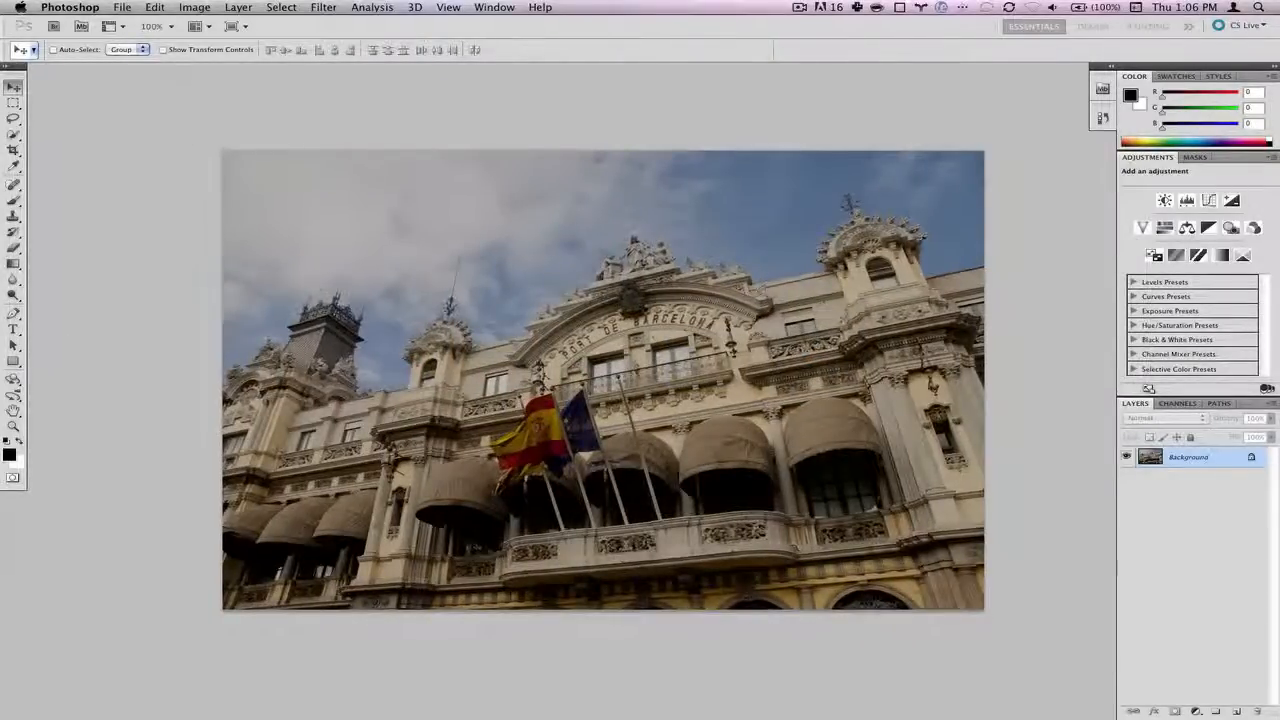
left_click(122, 7)
mouse_move(250, 89)
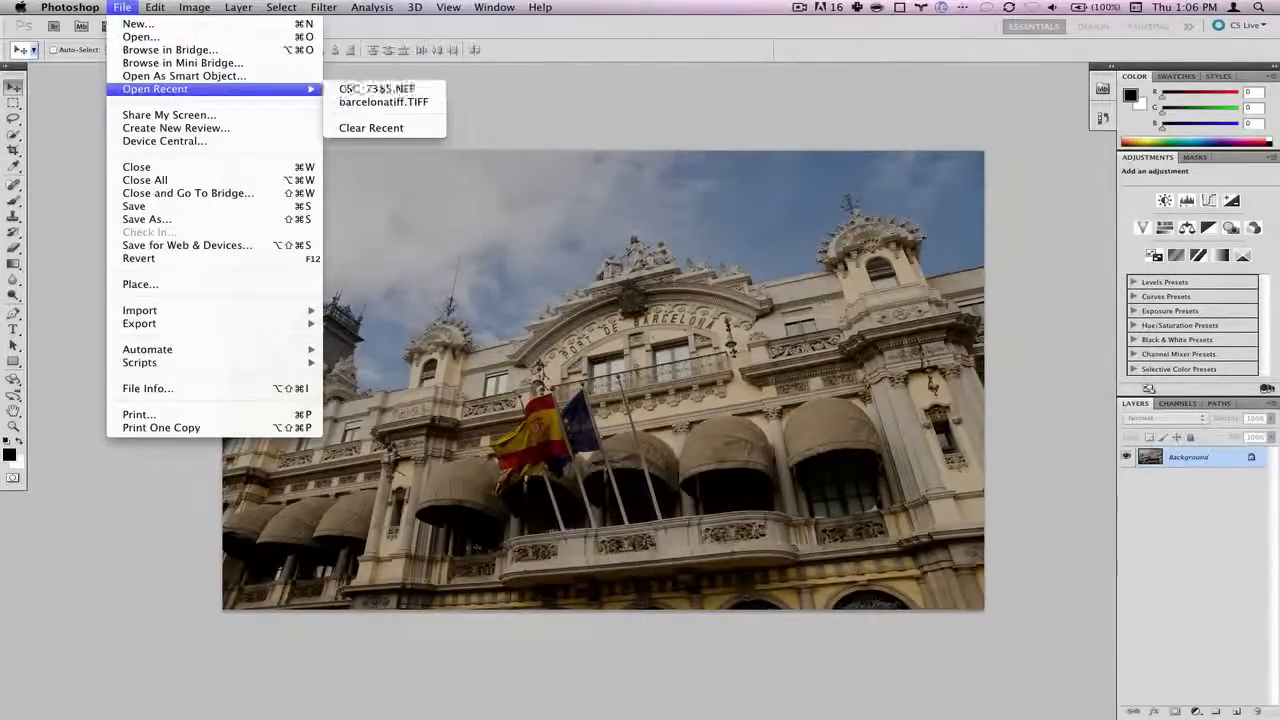
left_click(141, 37)
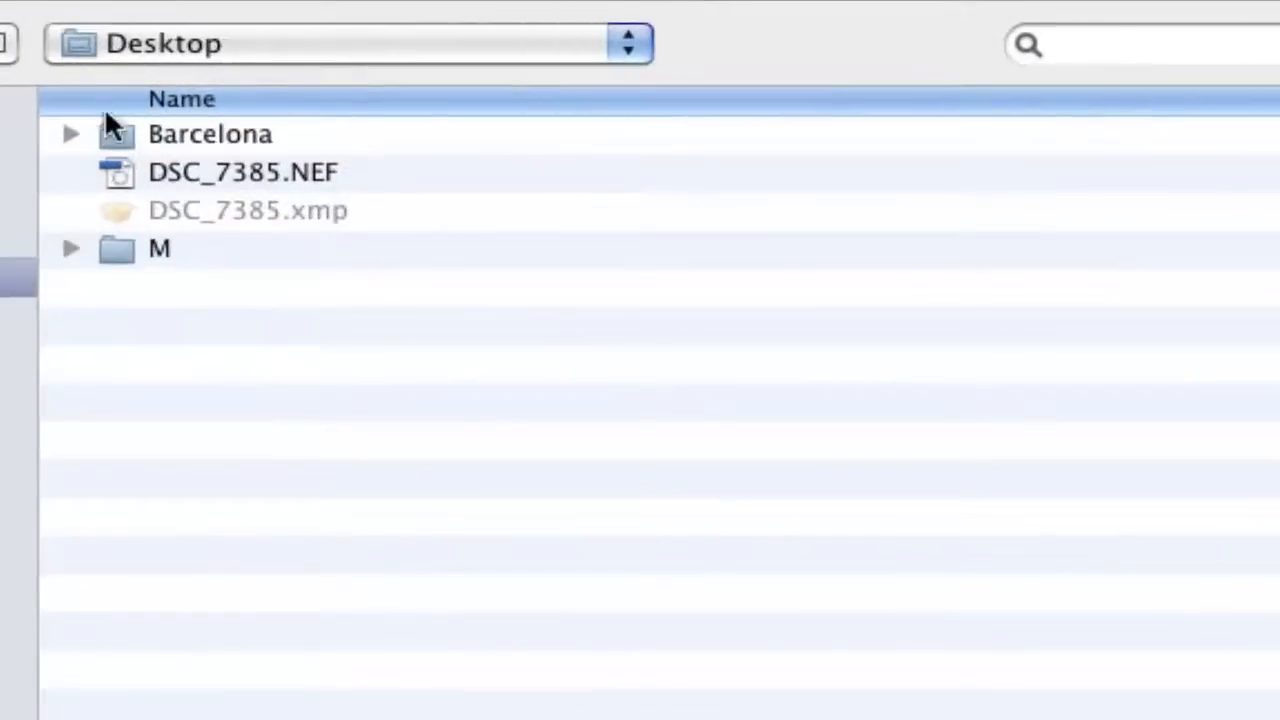
double_click(115, 125)
double_click(200, 246)
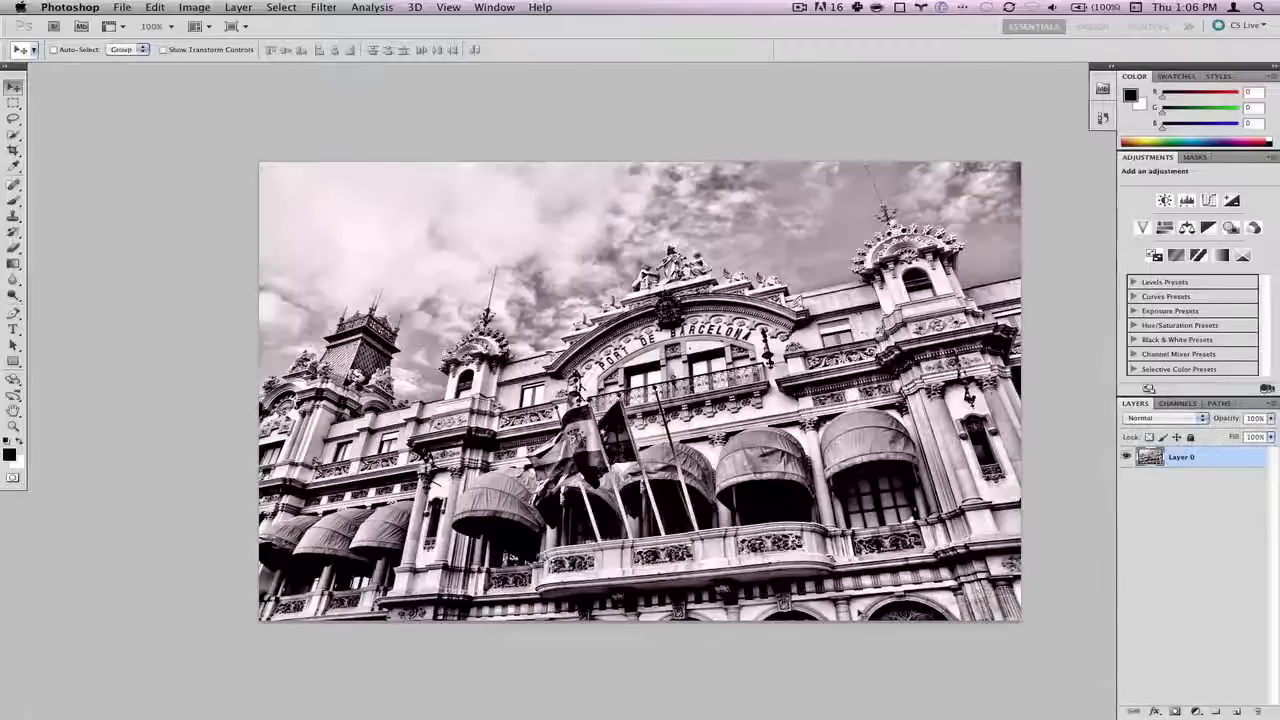